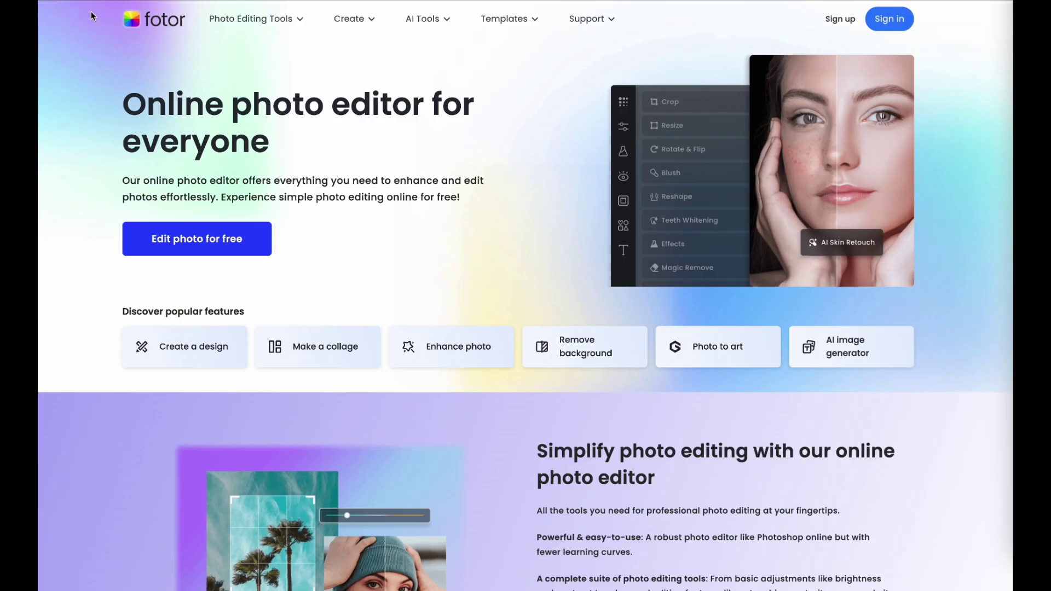
# Open Fotor's online photo editor page from the Photo Editing Tools menu
pyautogui.scroll(-2, 376, 159)
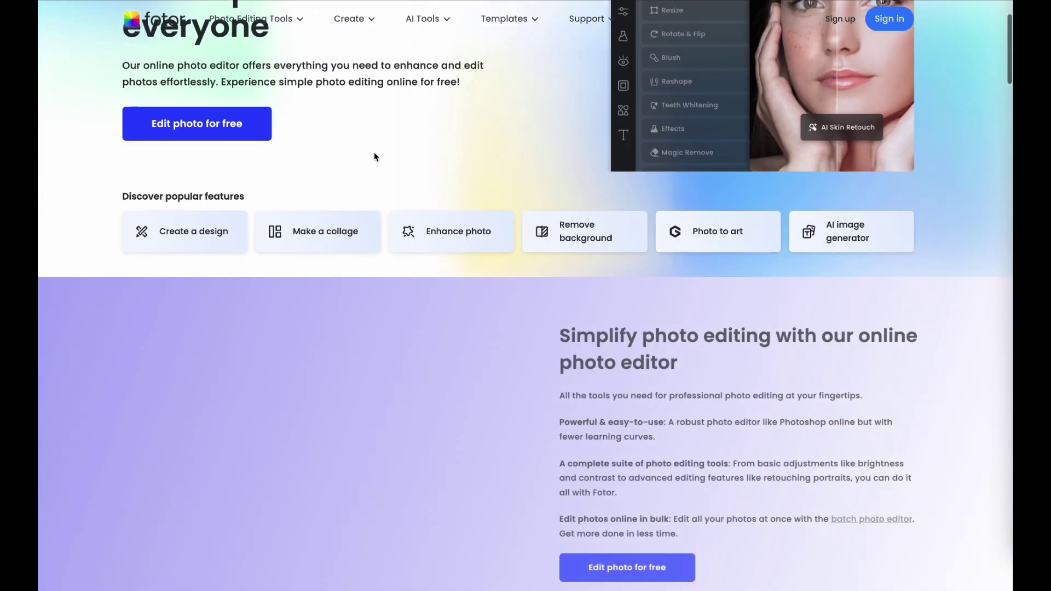
pyautogui.scroll(2, 374, 157)
pyautogui.moveTo(281, 27)
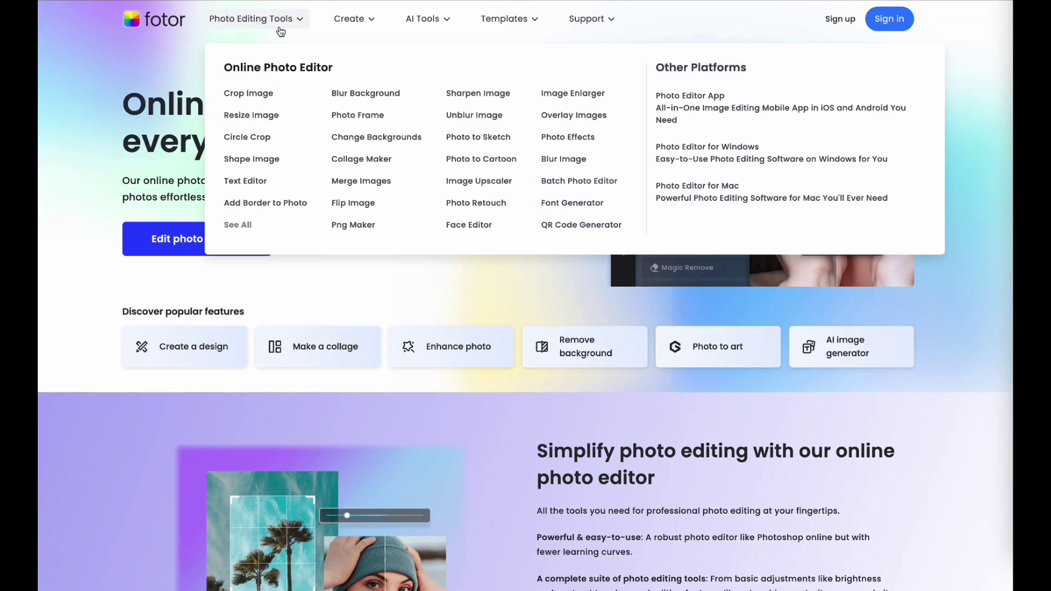
pyautogui.click(264, 72)
# Visit the AI Image Generator page, then the AI Photo Enhancer page from the AI Tools menu
pyautogui.scroll(-5, 483, 398)
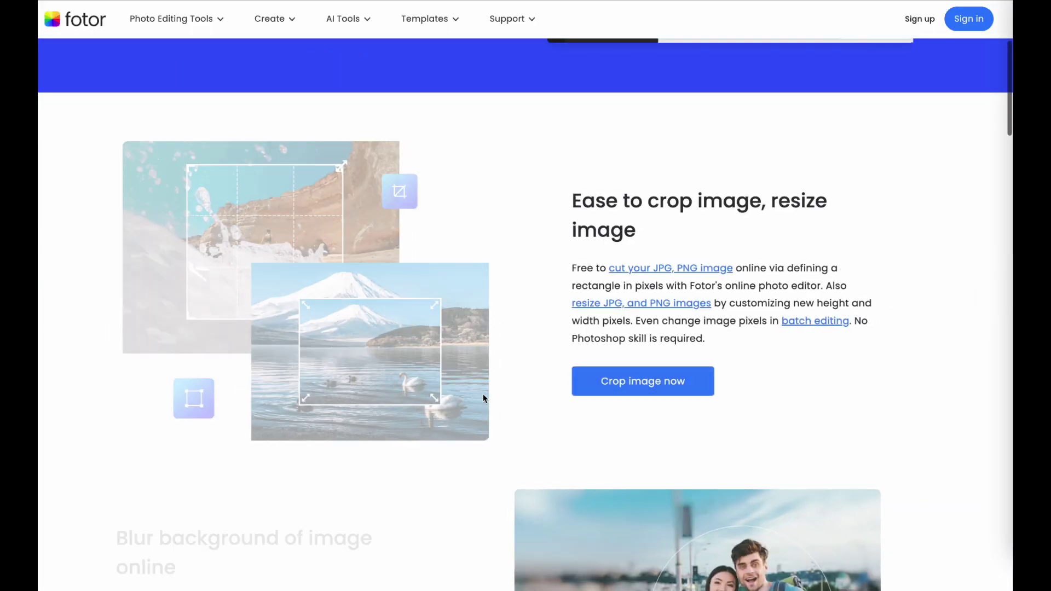
pyautogui.scroll(-5, 483, 398)
pyautogui.scroll(-4, 483, 398)
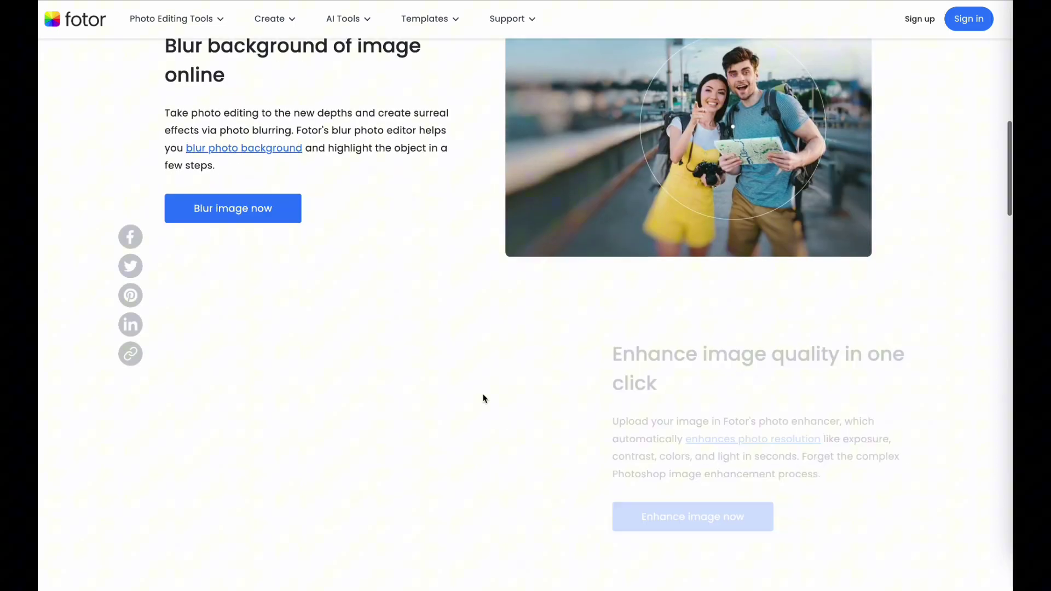
pyautogui.scroll(-10, 482, 398)
pyautogui.scroll(-10, 483, 398)
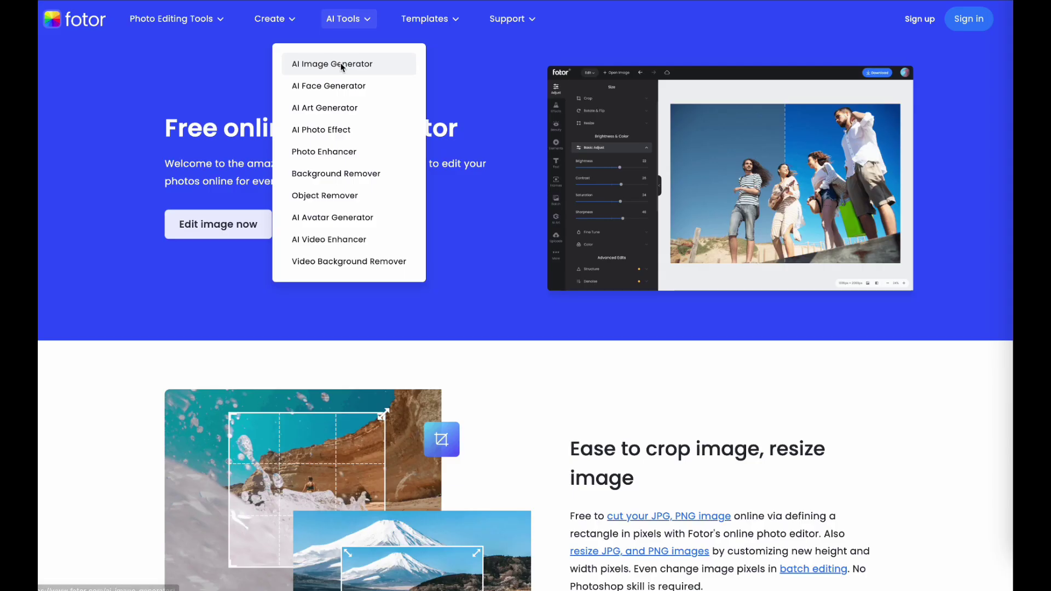
pyautogui.click(341, 66)
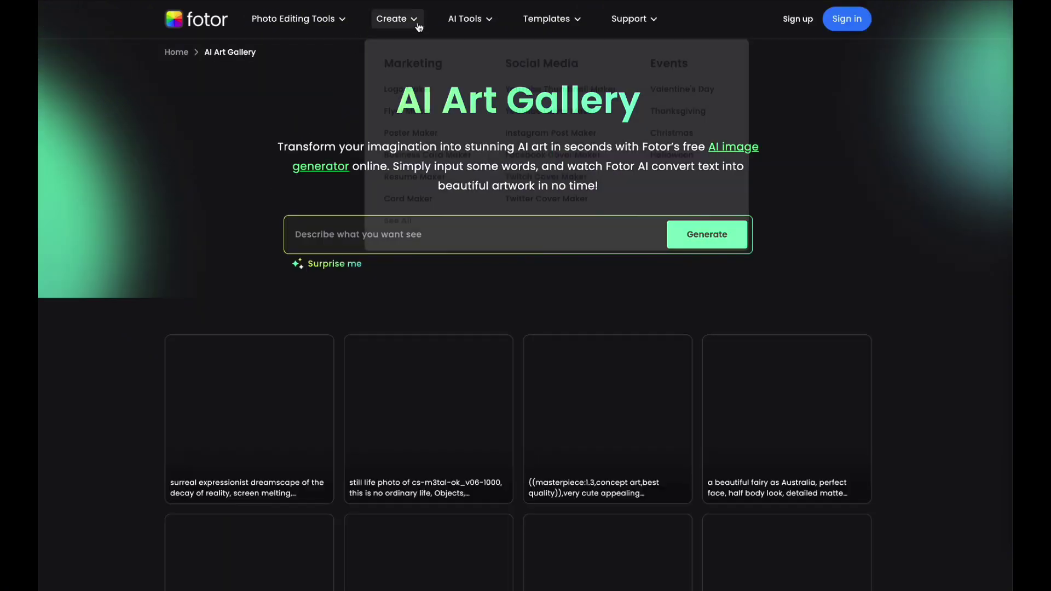
pyautogui.moveTo(453, 27)
pyautogui.click(448, 150)
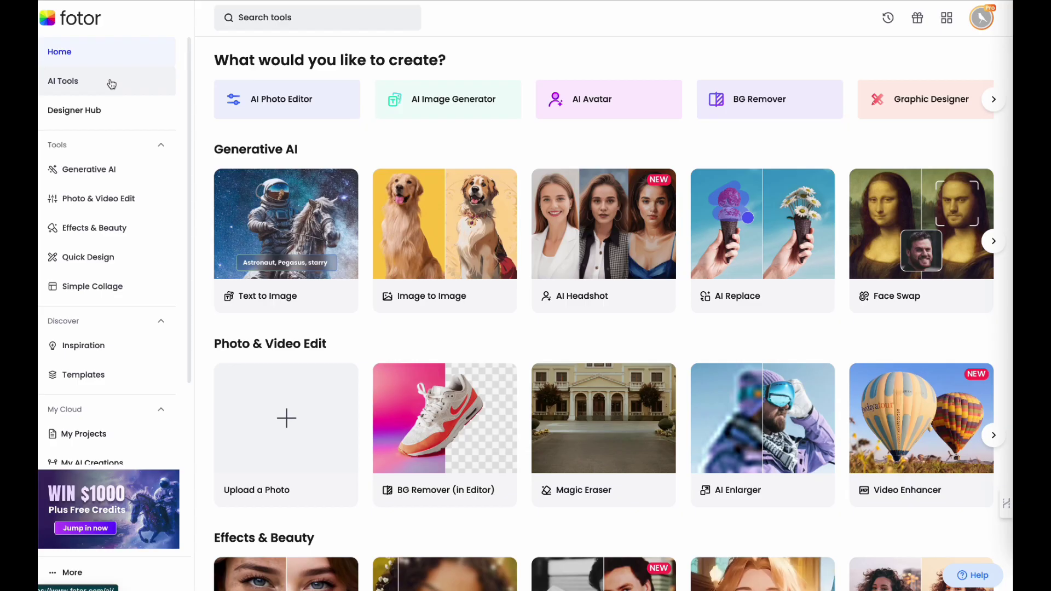
# Show all AI tools from the sidebar, down to Portrait Editing and Color Splash
pyautogui.click(108, 82)
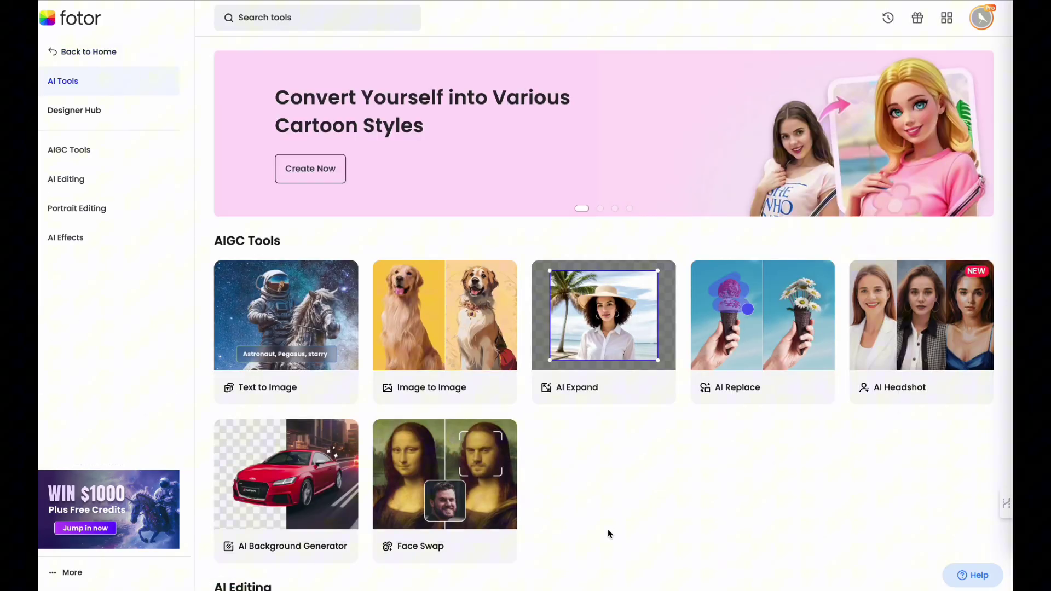
pyautogui.scroll(-10, 609, 534)
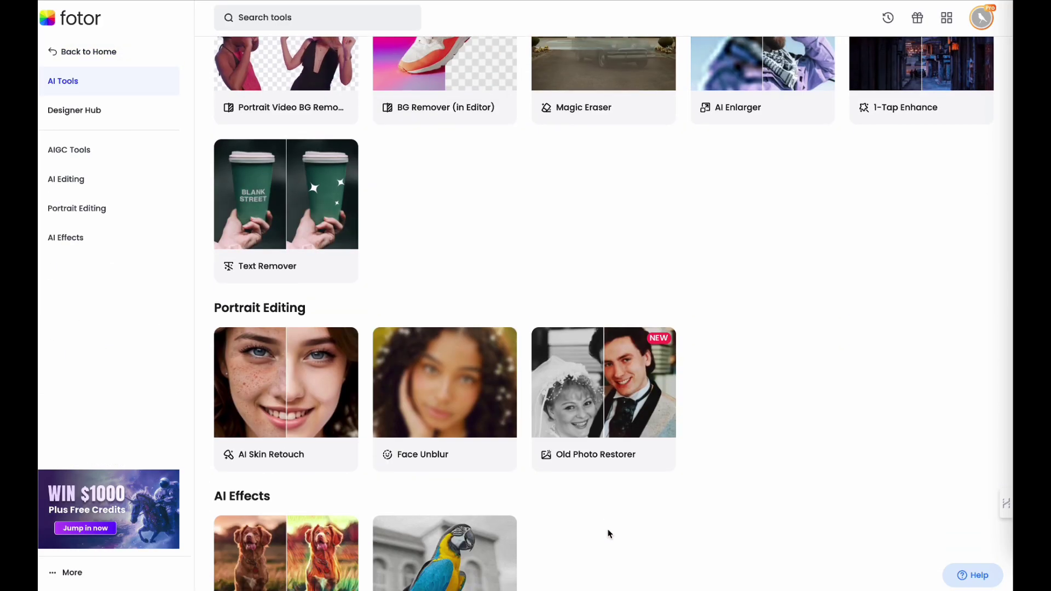
pyautogui.scroll(-5, 609, 533)
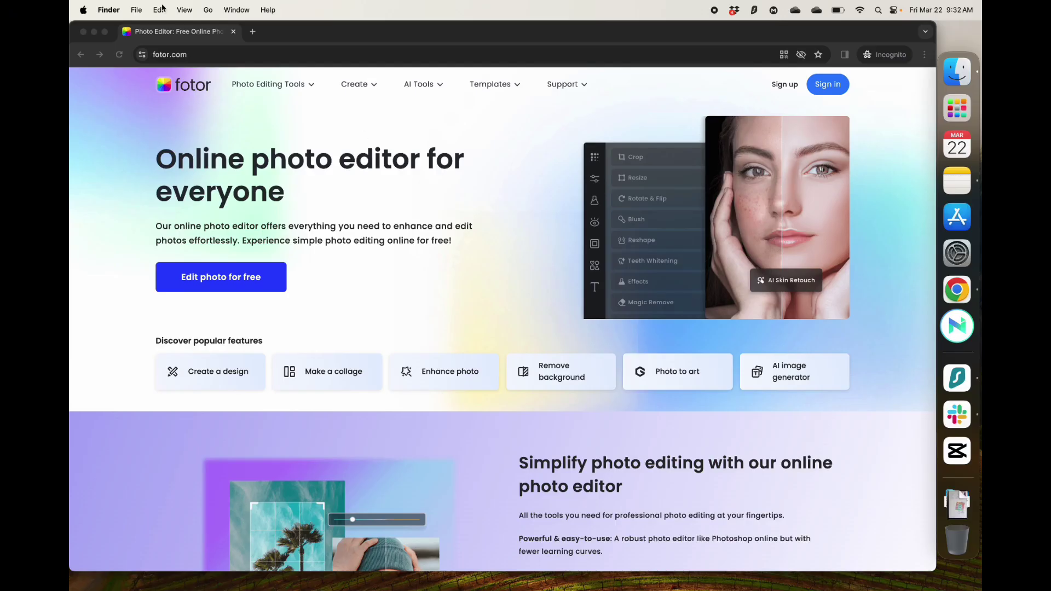
# Go to fotor.com and sign up, then sign in to a Fotor account
pyautogui.moveTo(152, 56); pyautogui.dragTo(193, 58)
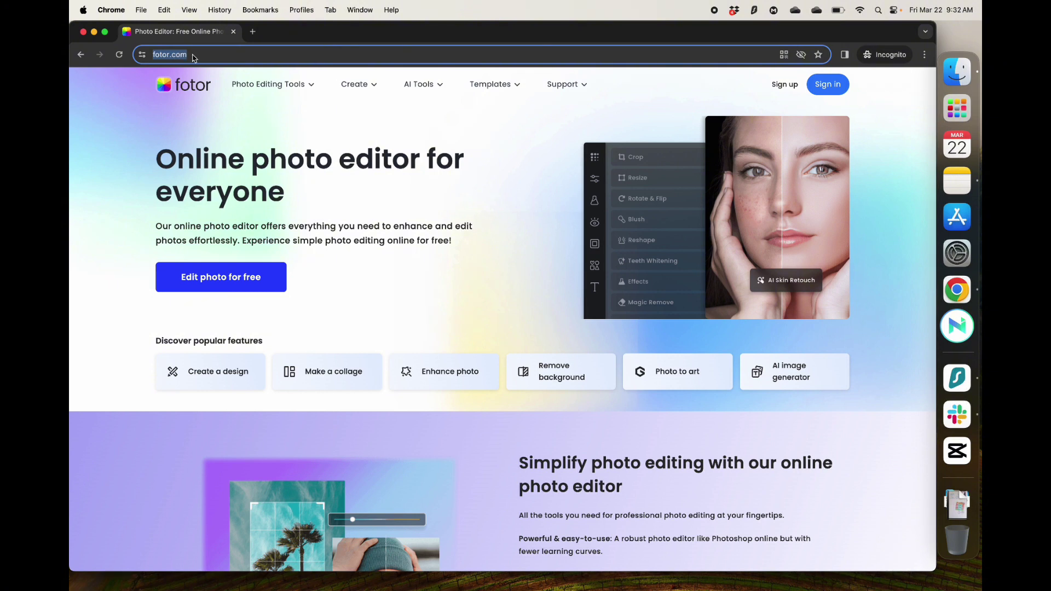
pyautogui.click(784, 86)
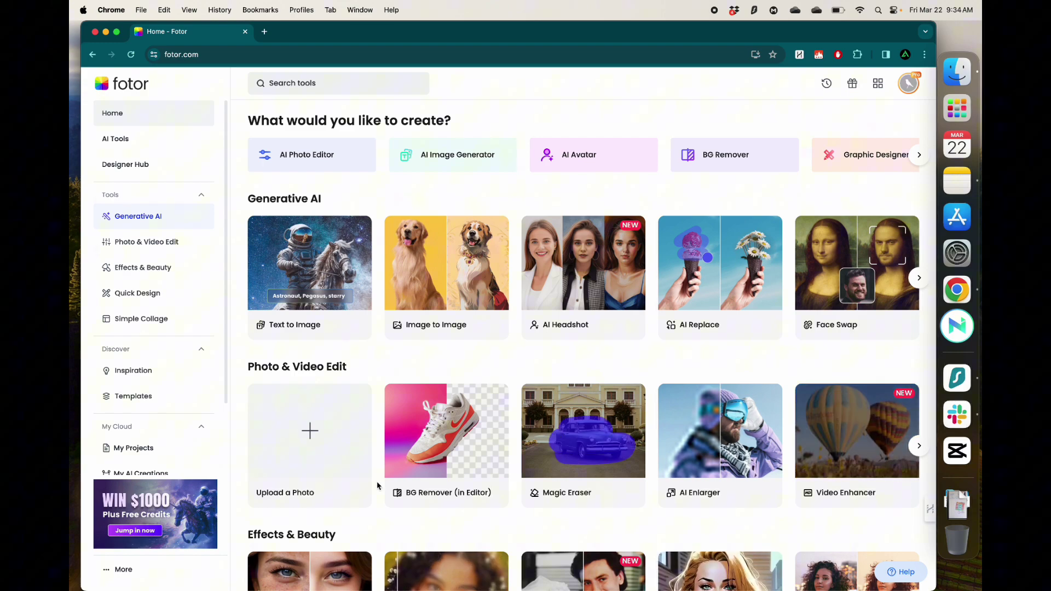
pyautogui.scroll(-5, 377, 486)
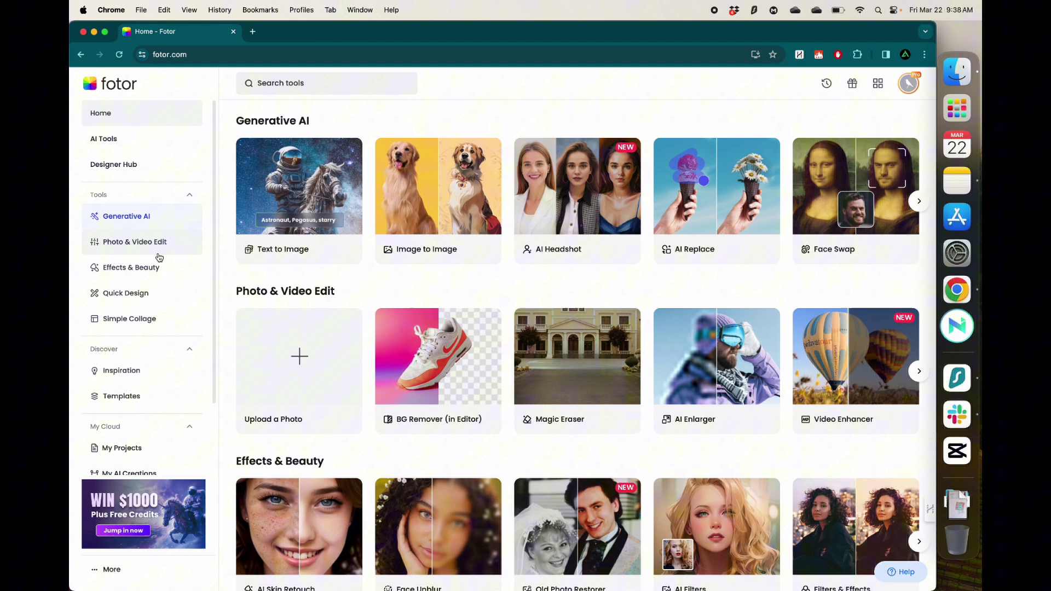
# Visit Generative AI, Photo & Video Edit, Effects & Beauty, Quick Design and Simple Collage, then return to the top of Home
pyautogui.click(152, 221)
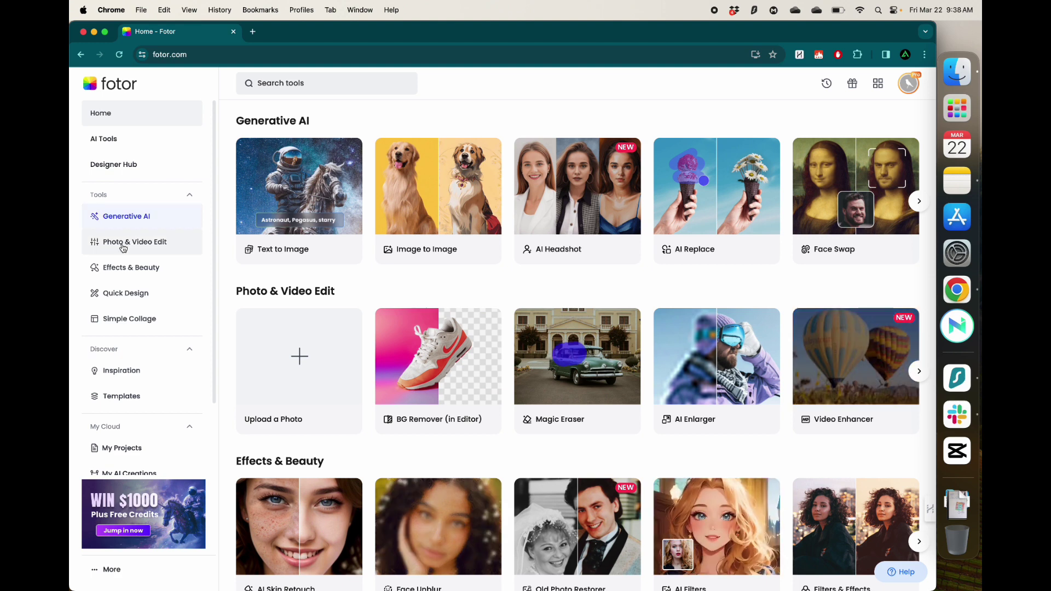
pyautogui.click(123, 243)
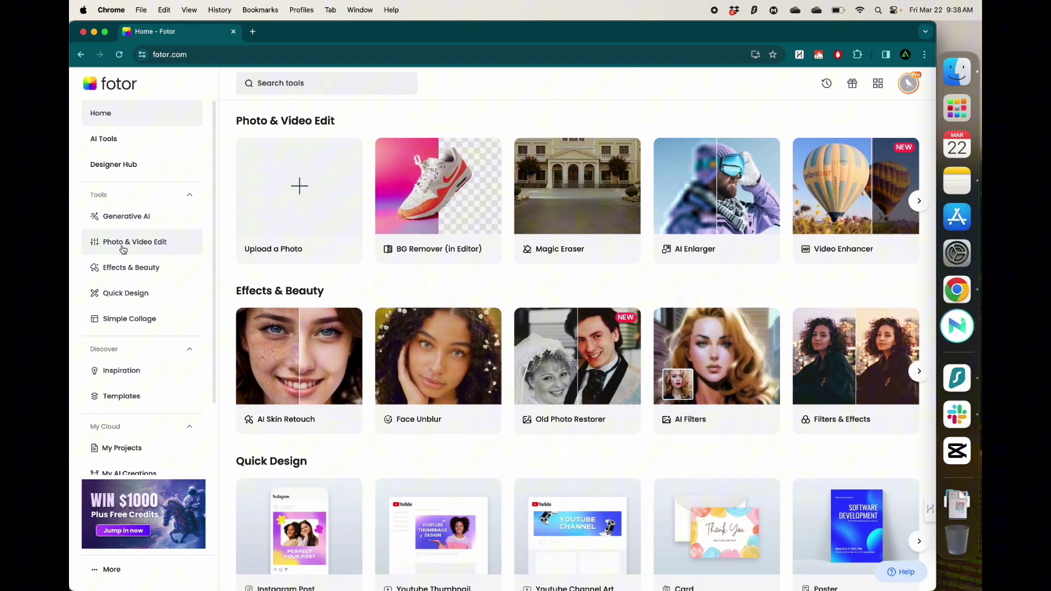
pyautogui.click(121, 268)
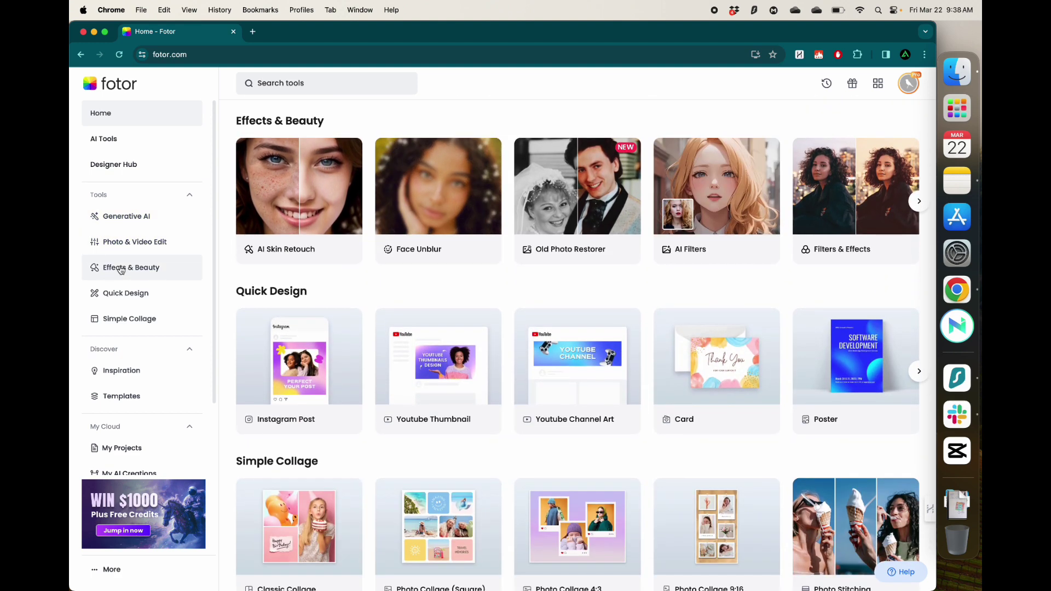
pyautogui.click(123, 294)
pyautogui.click(122, 323)
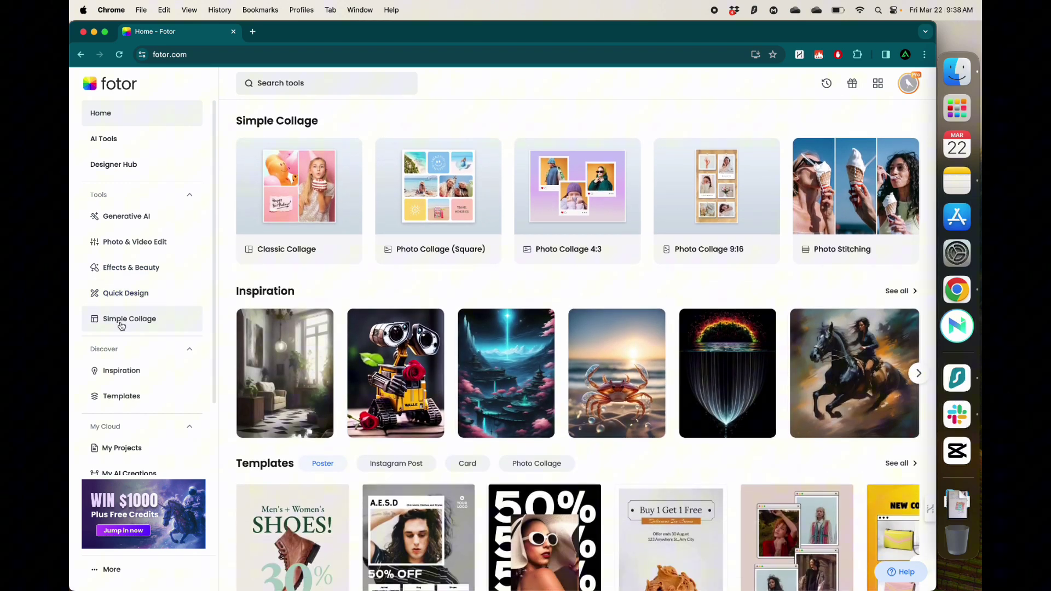
pyautogui.scroll(15, 492, 188)
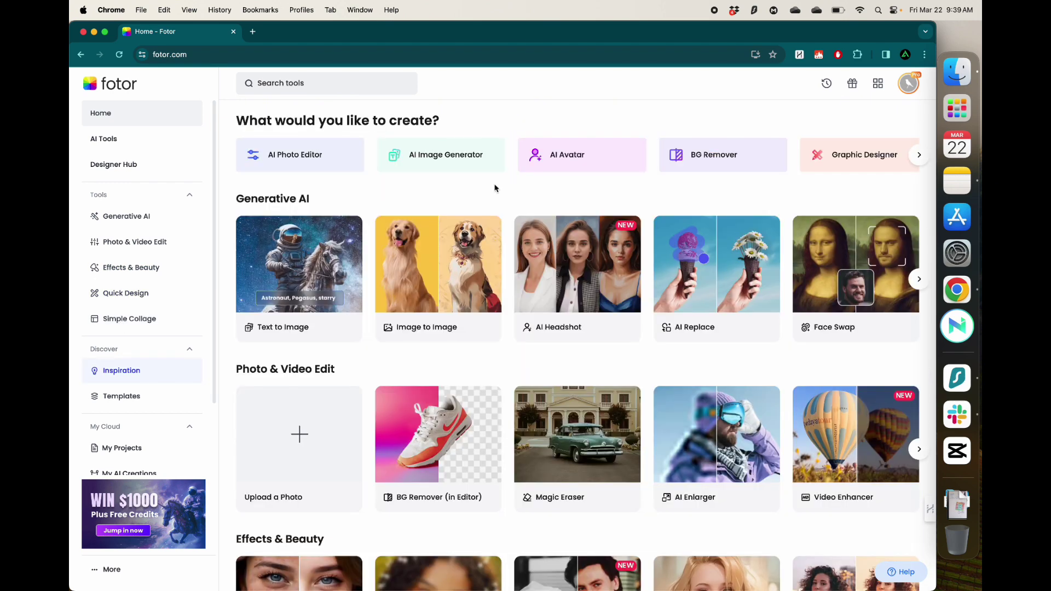
# Open the Text to Image creator from the AI Tools page
pyautogui.press('super+equal')
pyautogui.click(114, 140)
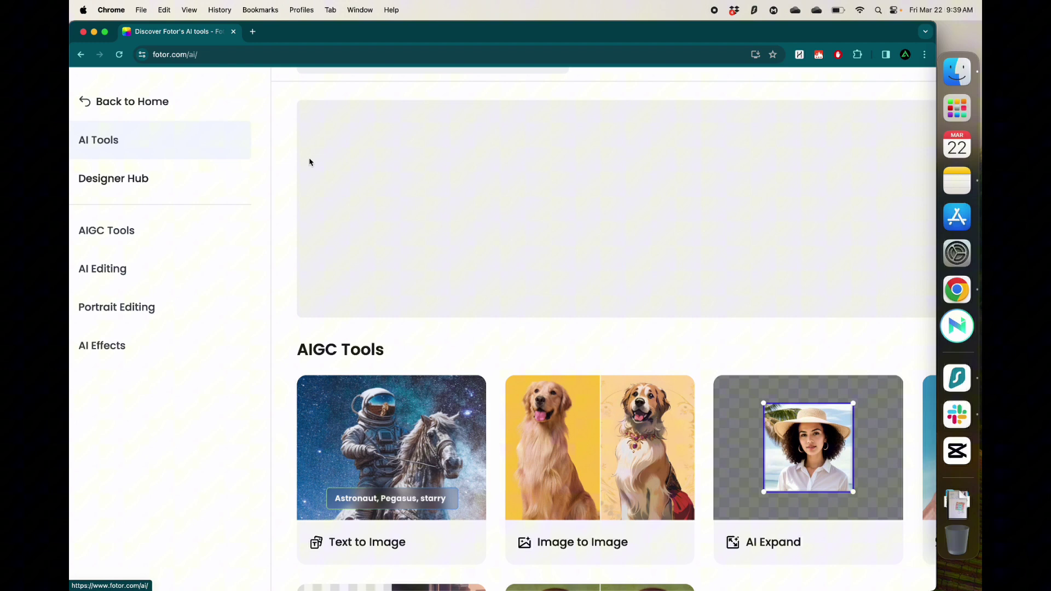
pyautogui.press('super+0')
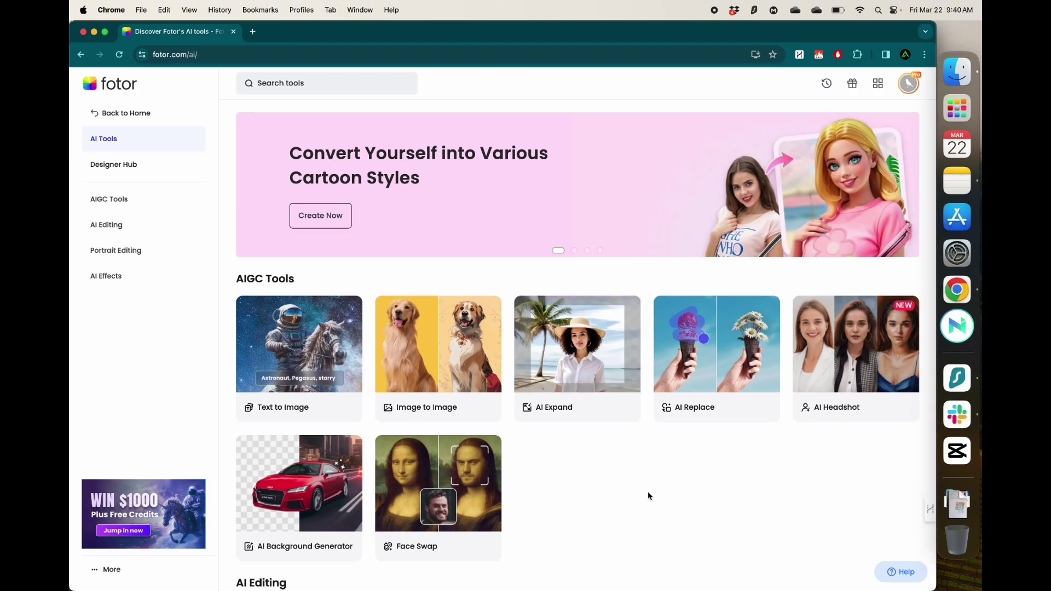
pyautogui.scroll(-2, 648, 494)
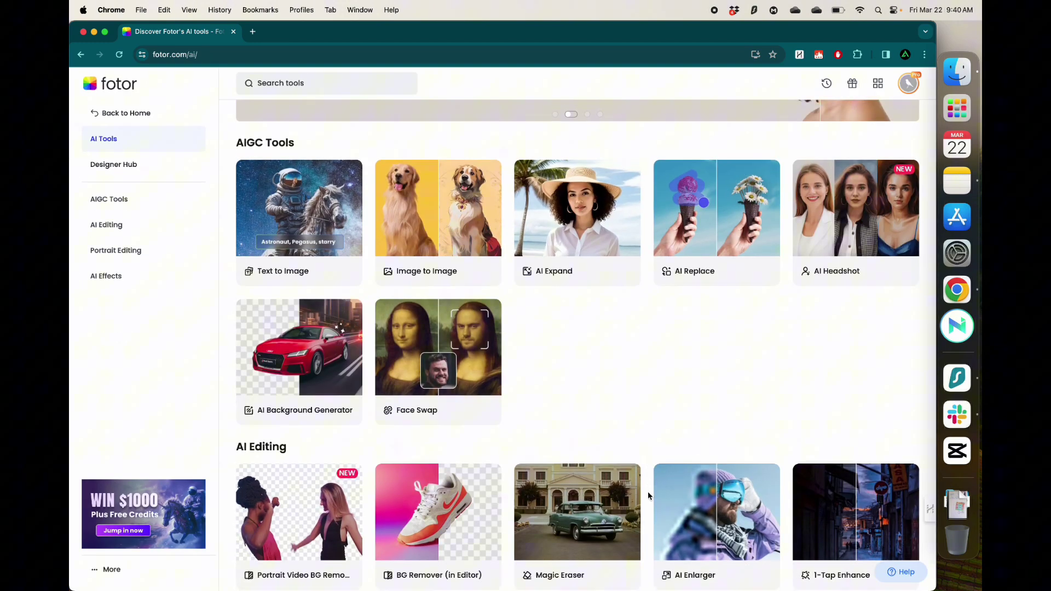
pyautogui.scroll(5, 648, 495)
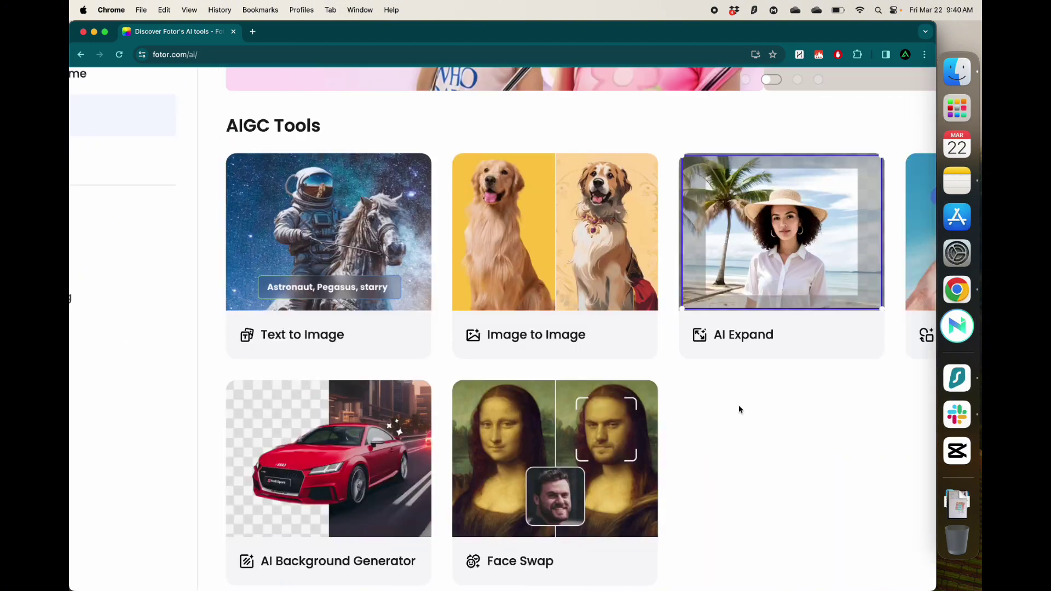
pyautogui.click(309, 250)
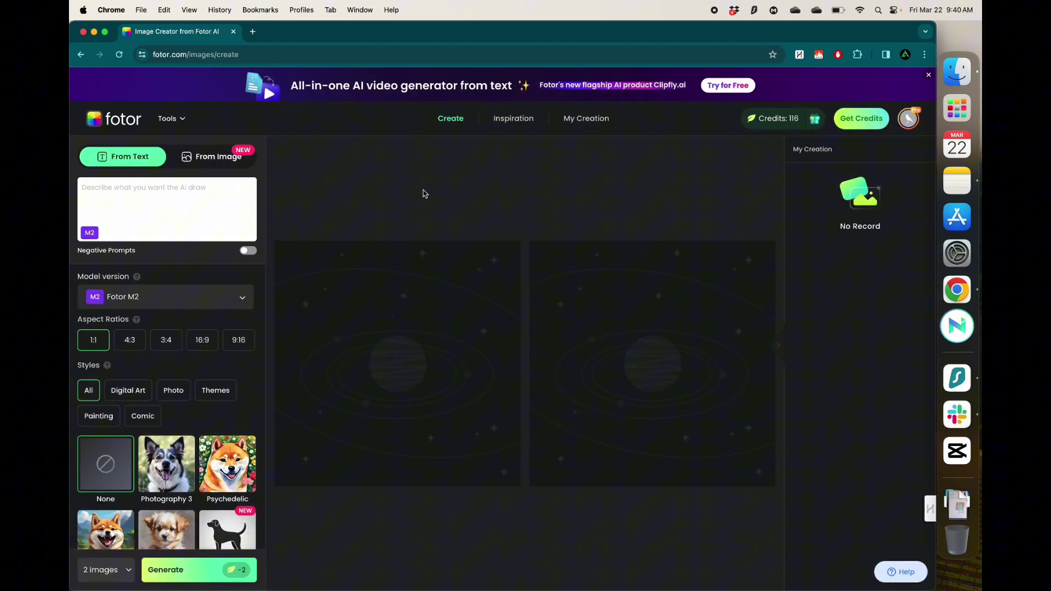
# Check the model versions, use the Cinematic Photo style, and generate 2 images
pyautogui.click(191, 304)
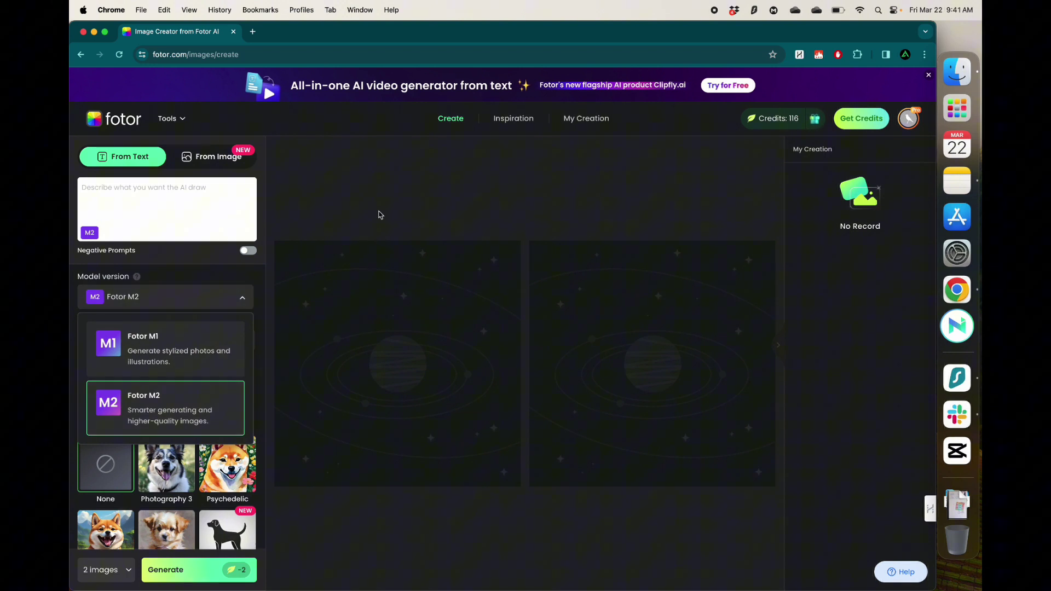
pyautogui.click(381, 214)
pyautogui.scroll(-2, 175, 329)
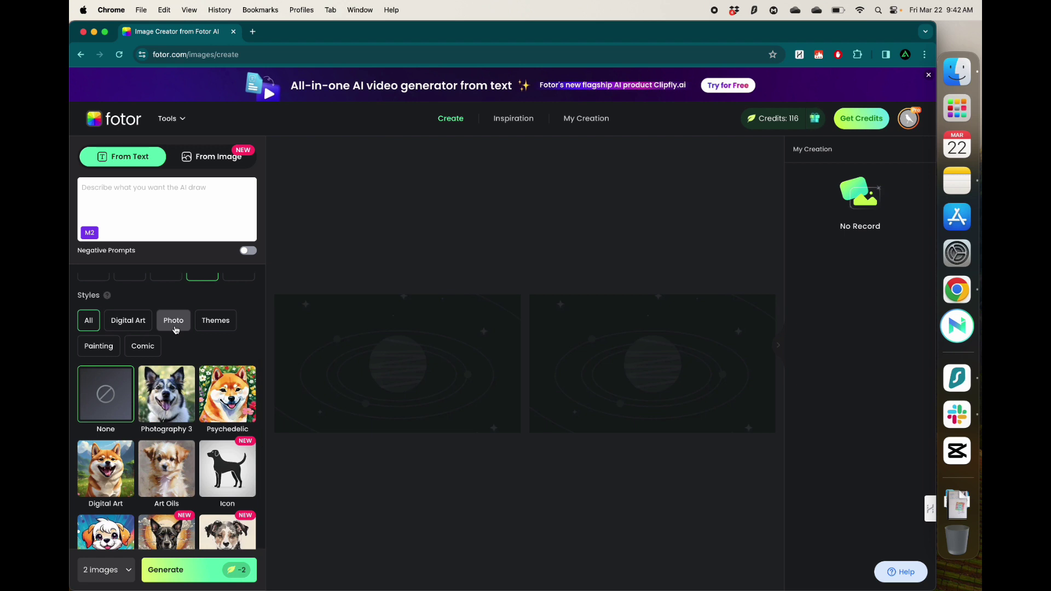
pyautogui.click(173, 323)
pyautogui.press('super+equal')
pyautogui.press('super+equal')
pyautogui.press('super+equal')
pyautogui.press('super+equal')
pyautogui.press('super+equal')
pyautogui.press('super+equal')
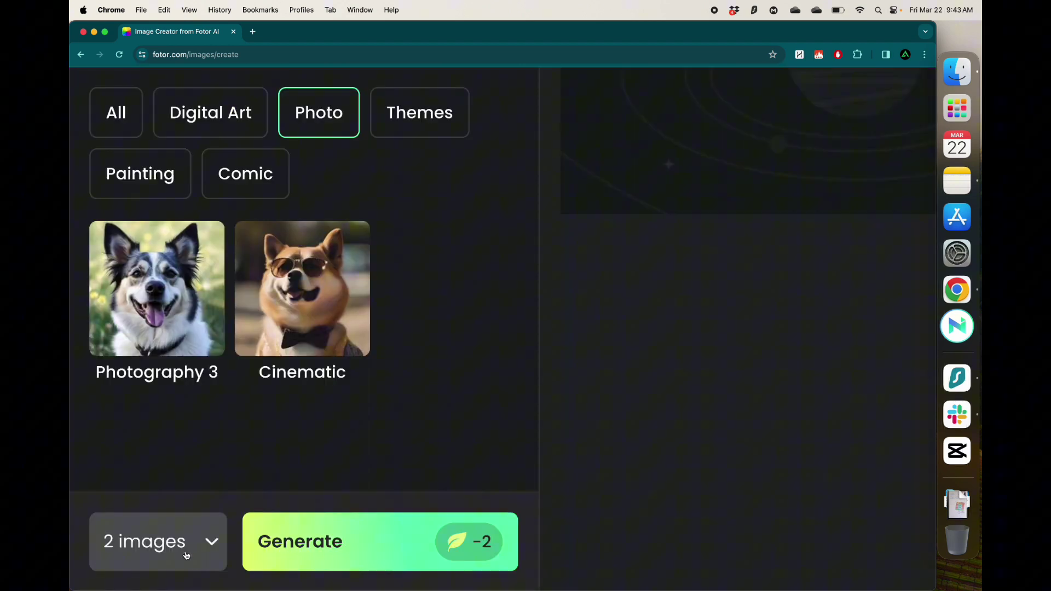
pyautogui.click(187, 556)
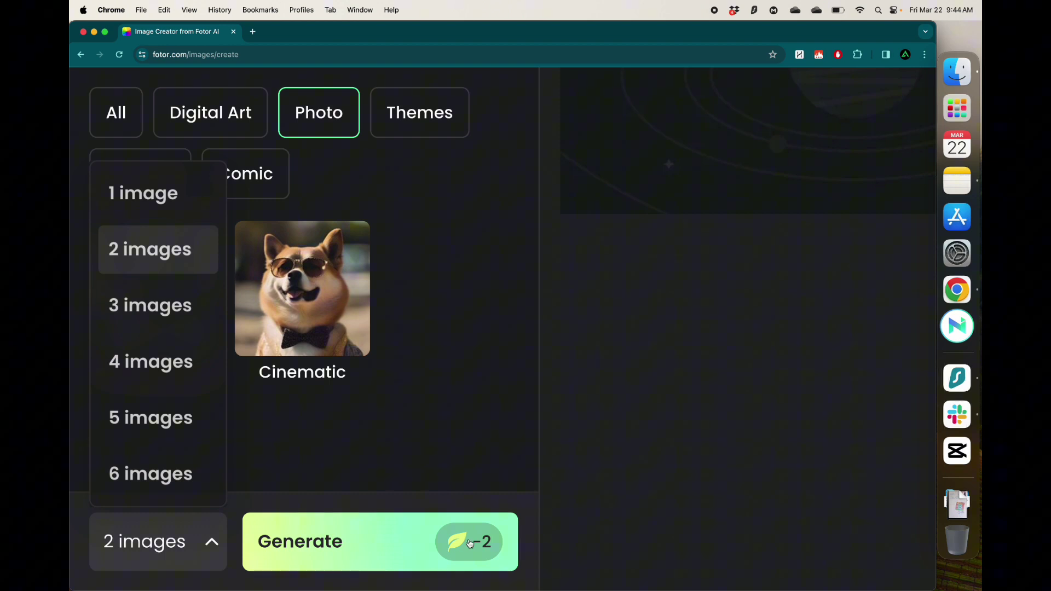
pyautogui.click(174, 262)
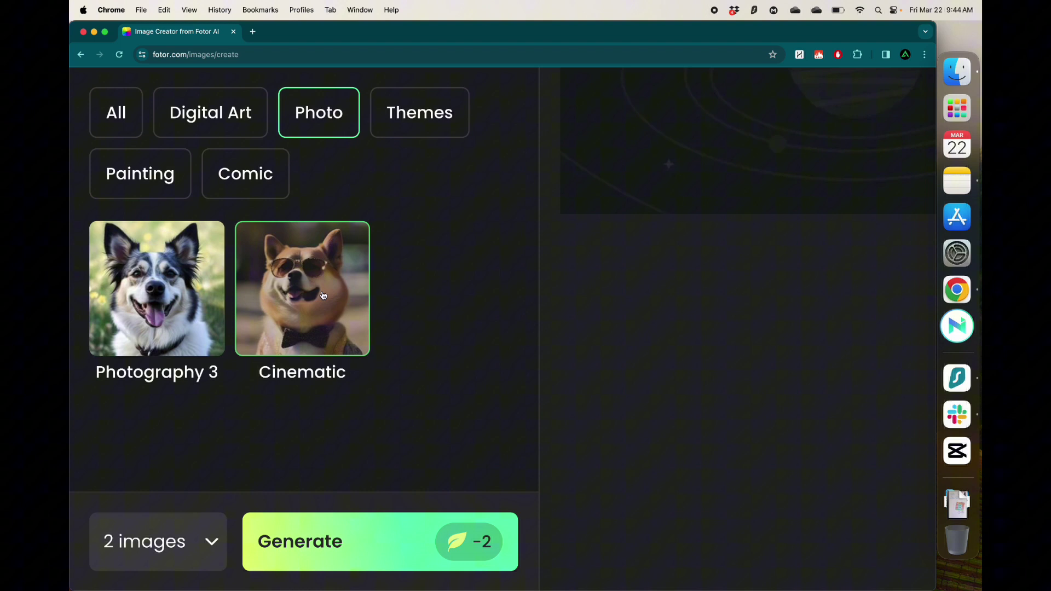
pyautogui.press('super+0')
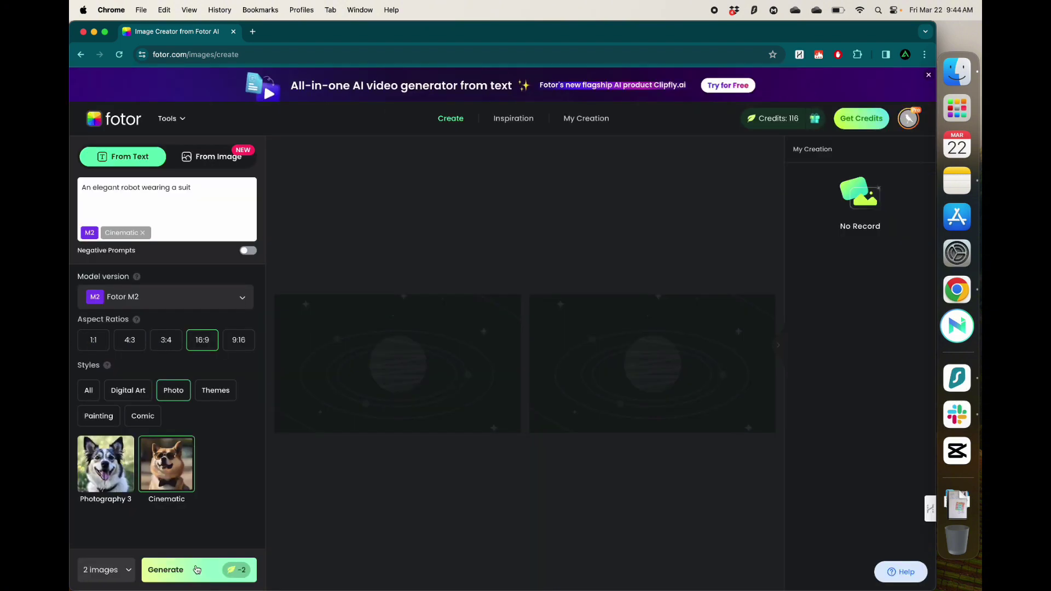
# Generate the robot-in-a-suit images at 9:16 and download the left result as JPG
pyautogui.click(197, 570)
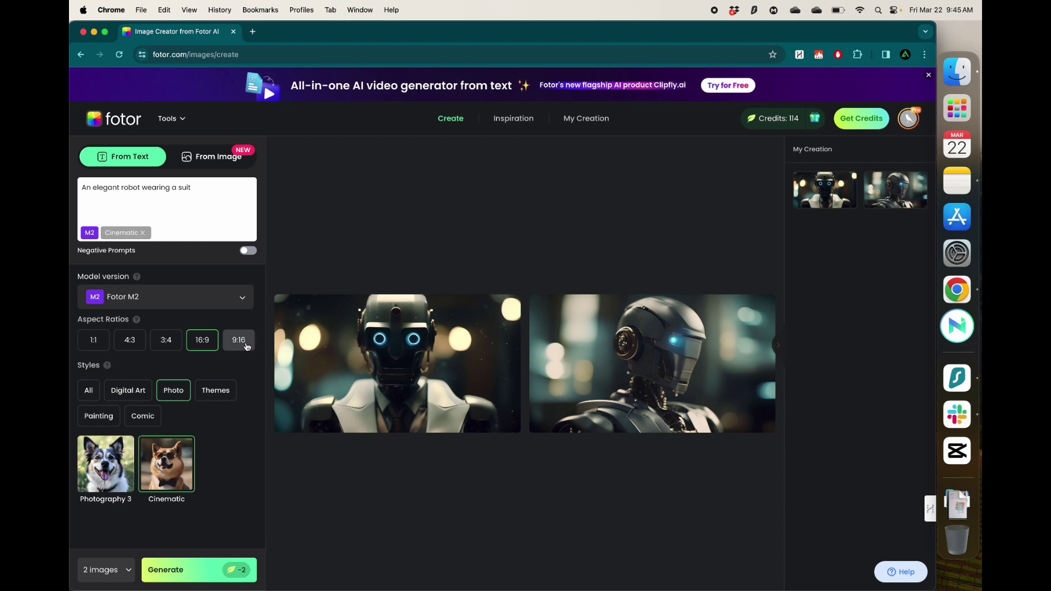
pyautogui.click(247, 346)
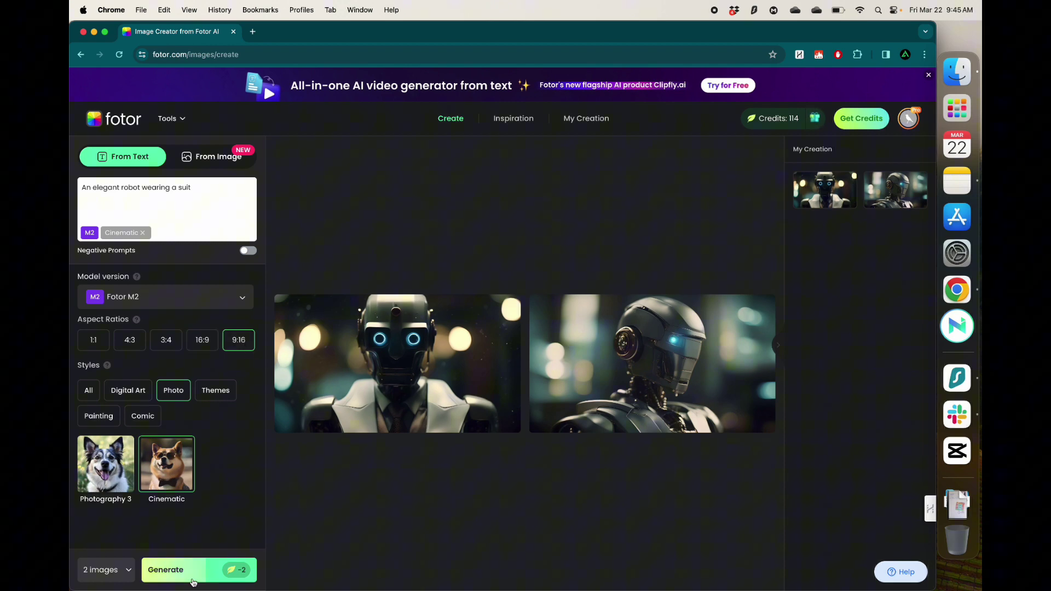
pyautogui.click(198, 570)
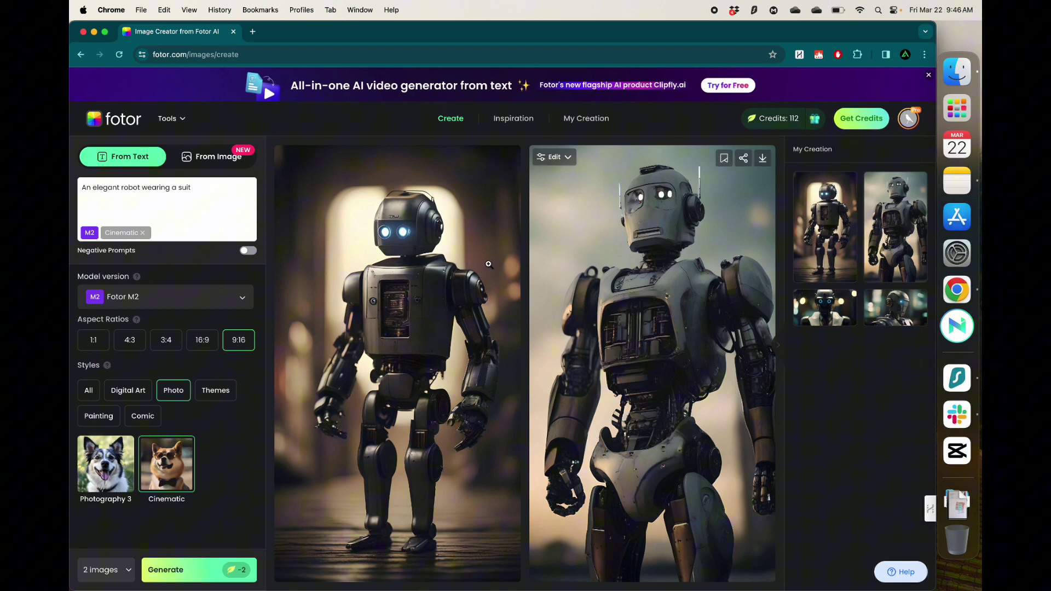
pyautogui.click(406, 338)
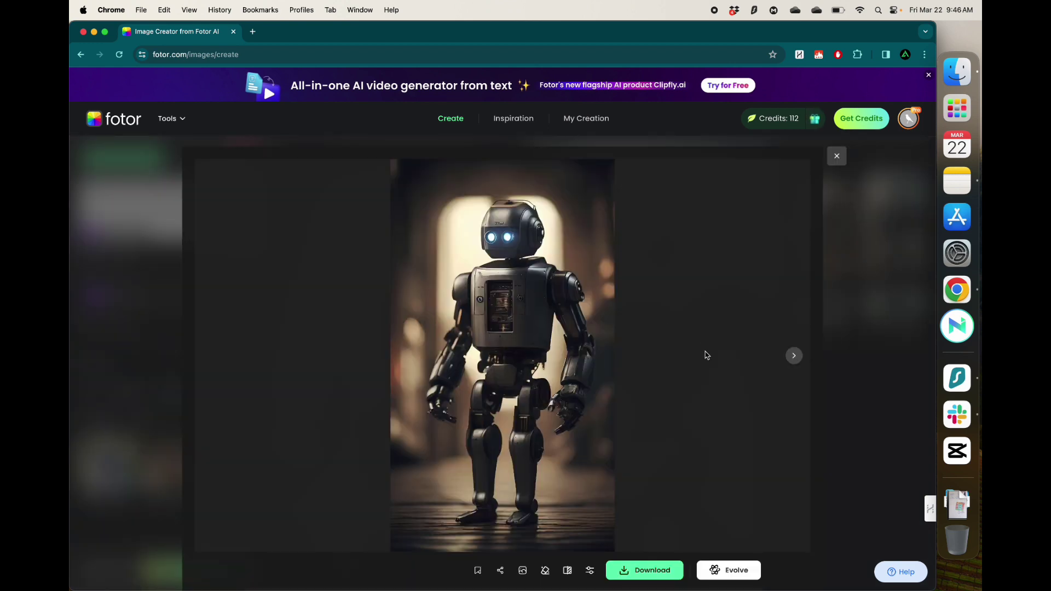
pyautogui.click(648, 572)
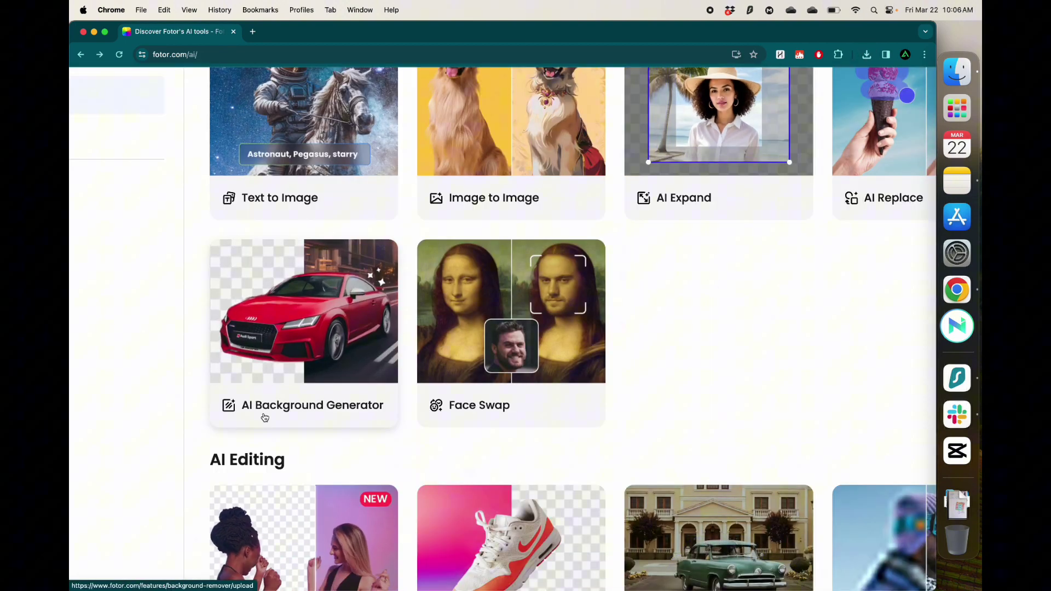
# Open the AI Background Generator card to reach the Background Remover upload page
pyautogui.click(313, 357)
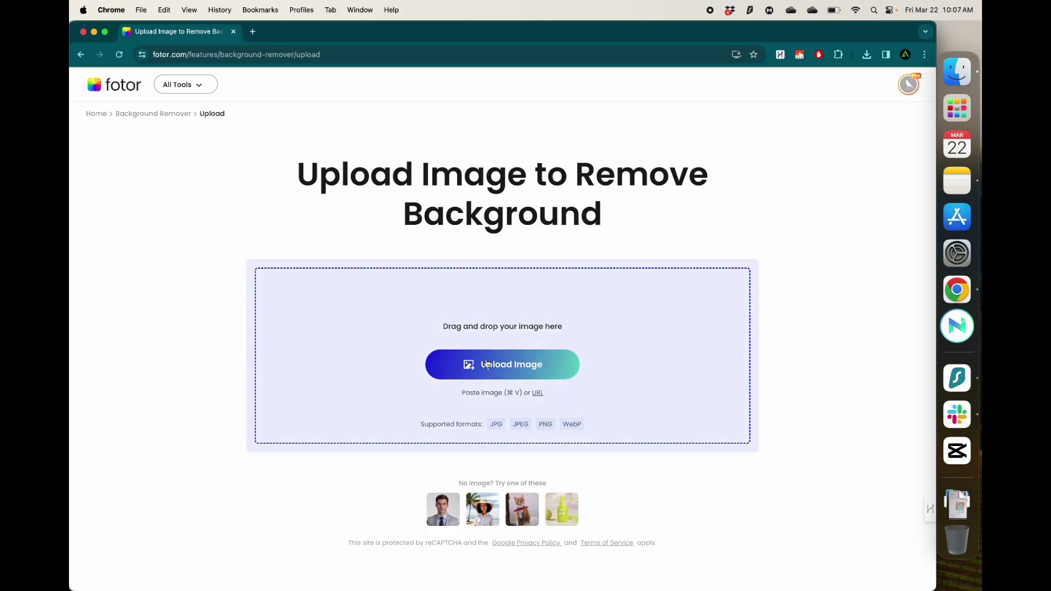
# Upload pex.jpg, the photo of the woman in the red coat, to remove its background
pyautogui.click(481, 360)
pyautogui.doubleClick(398, 277)
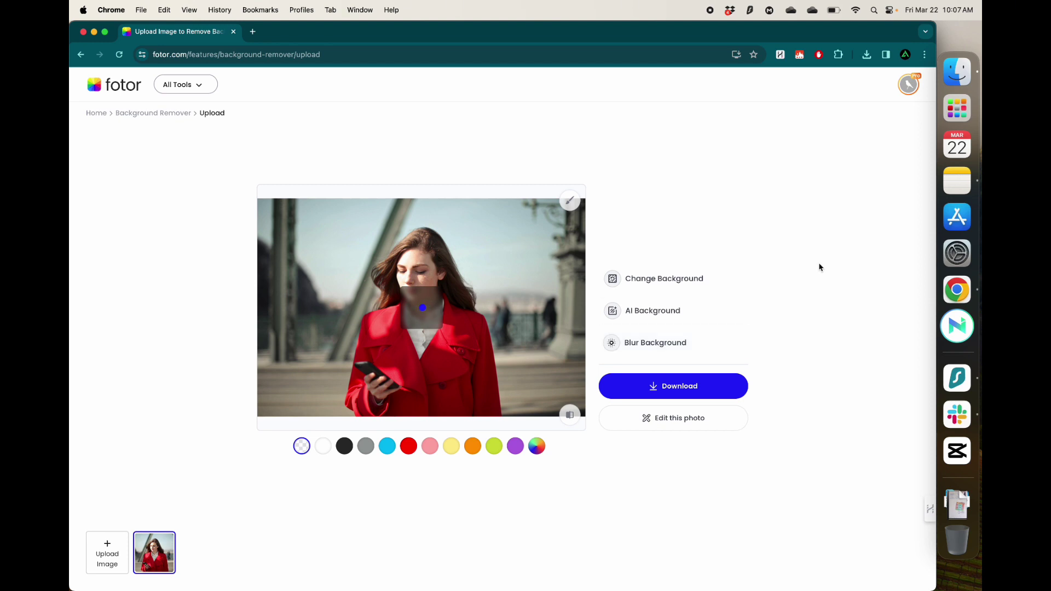
pyautogui.scroll(2, 819, 261)
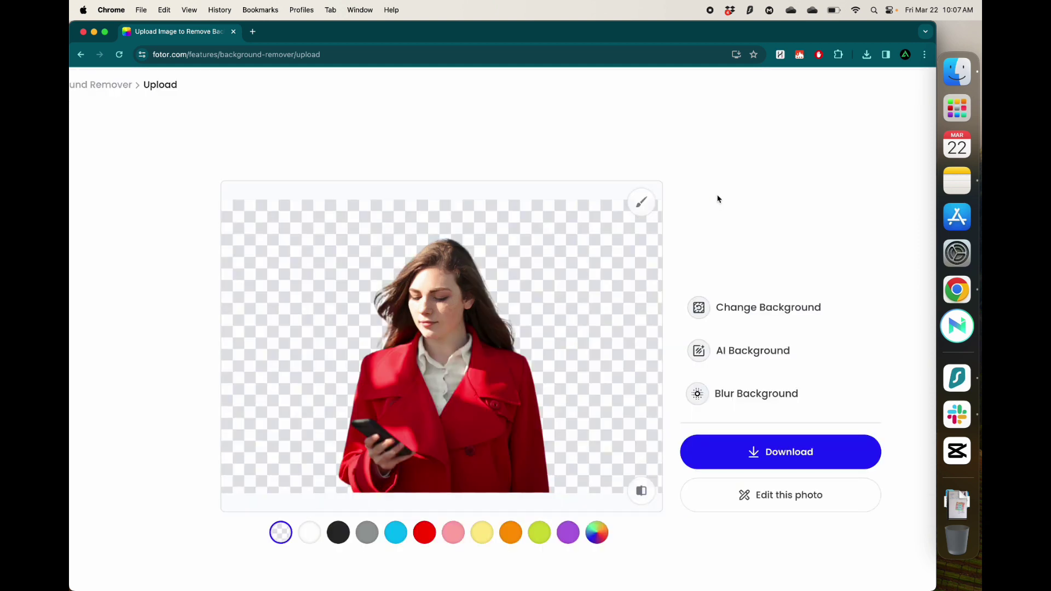
pyautogui.scroll(-1, 718, 199)
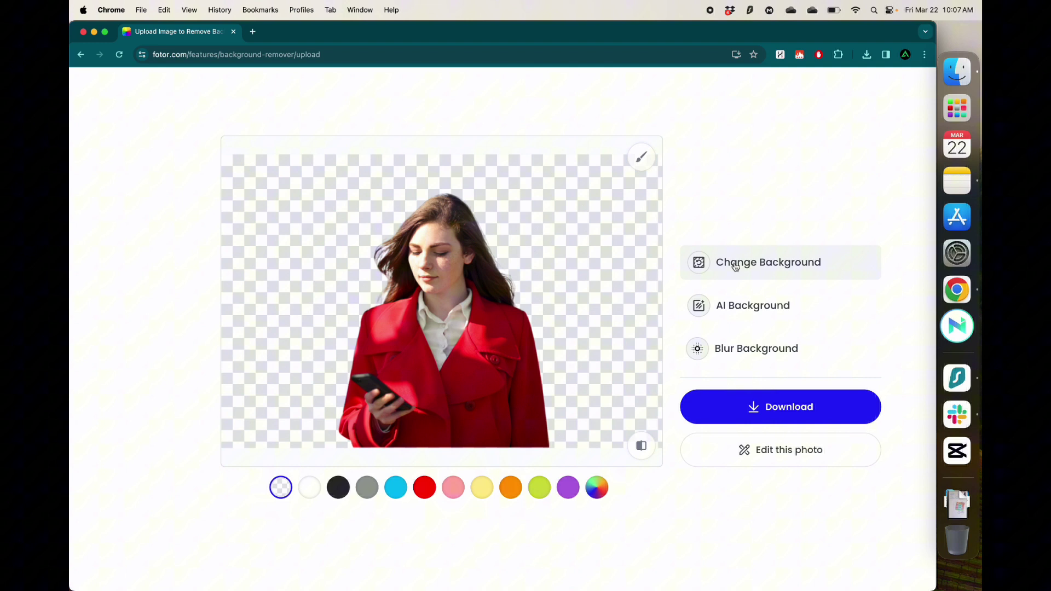
# Try the comic magazine and aurora backgrounds, then reset the background to transparent
pyautogui.click(734, 263)
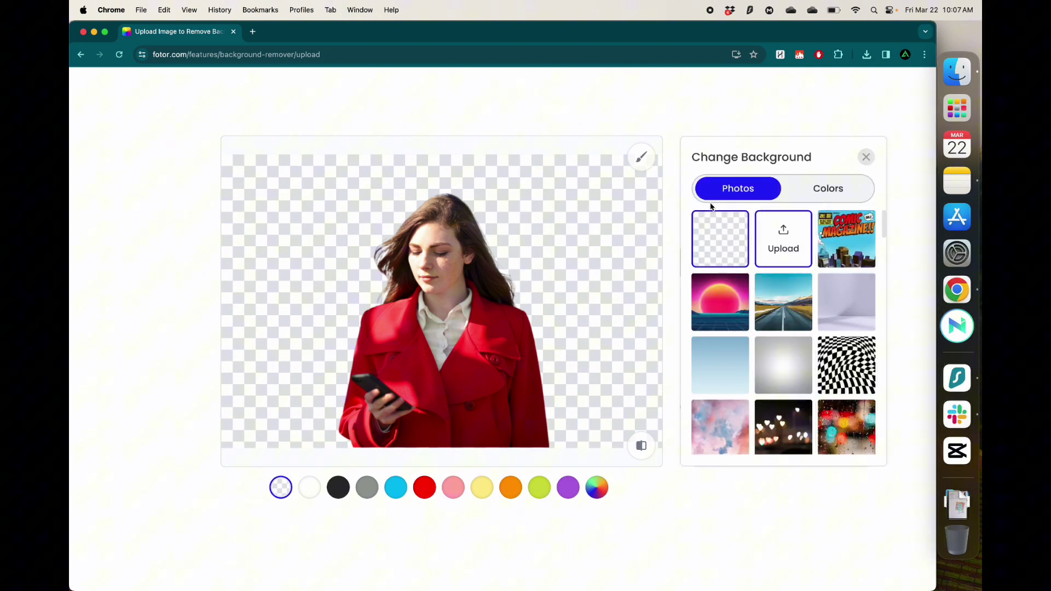
pyautogui.click(851, 257)
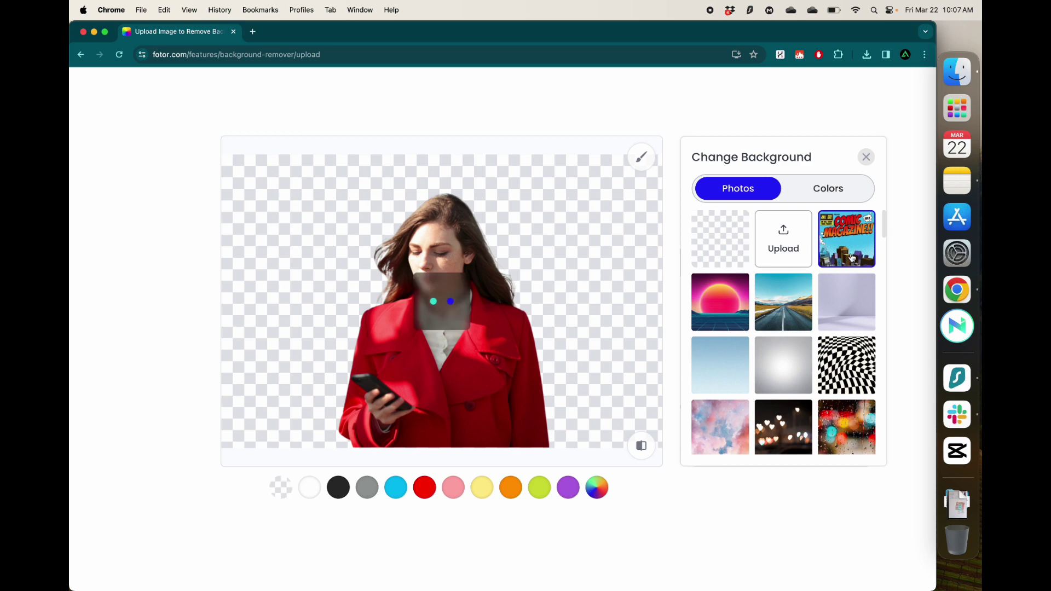
pyautogui.scroll(-3, 851, 257)
pyautogui.click(854, 340)
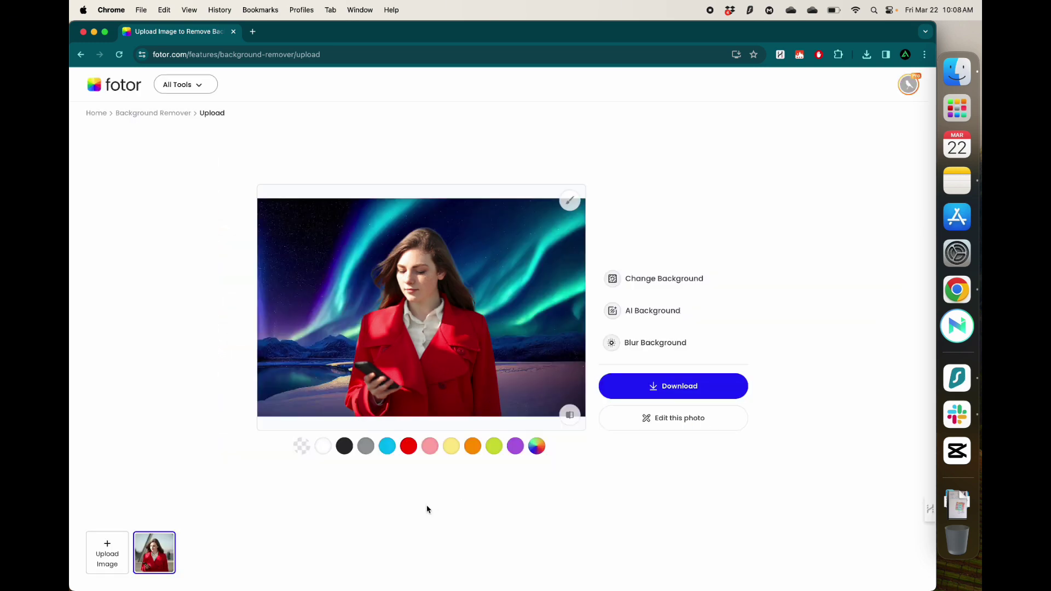
pyautogui.click(300, 446)
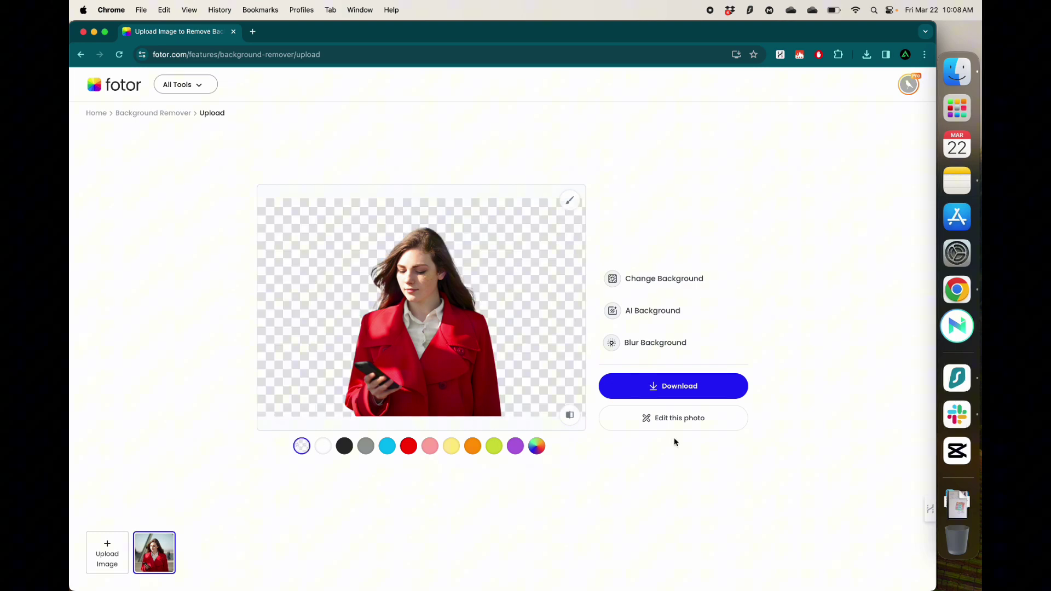
# Apply the brick street background and download the HD image
pyautogui.click(679, 387)
pyautogui.click(681, 331)
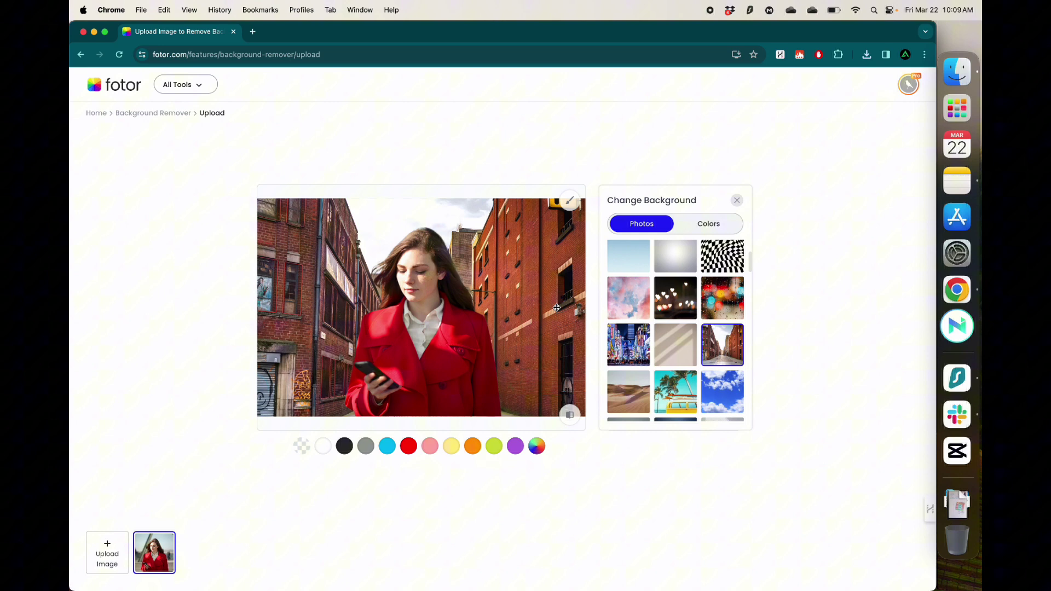
pyautogui.click(737, 201)
pyautogui.click(682, 387)
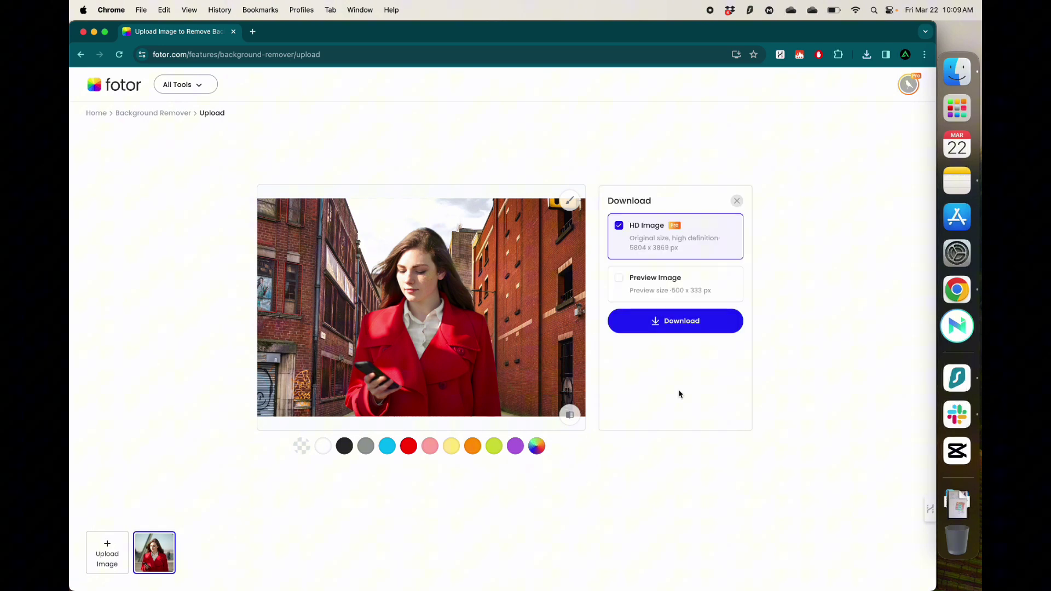
pyautogui.click(692, 322)
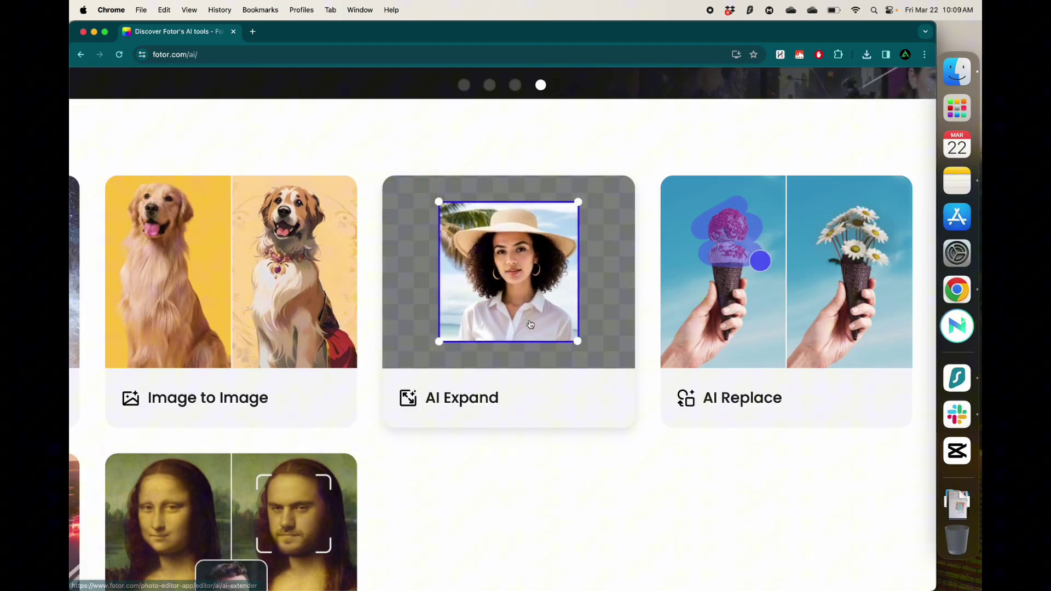
# Load the downloaded pex-fotor-bg-remover brick-street PNG into AI Expand
pyautogui.click(529, 324)
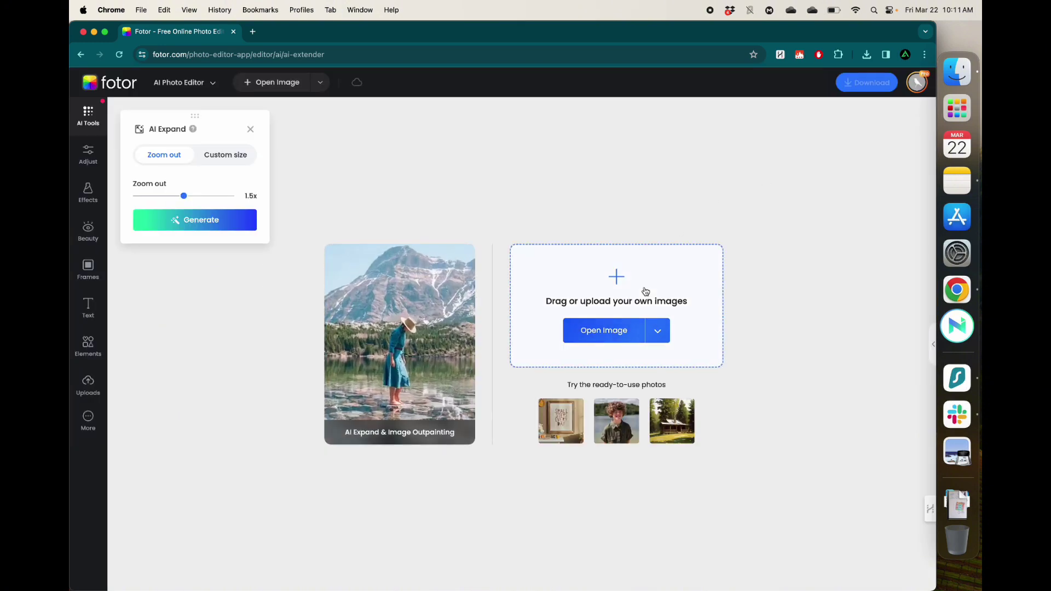
pyautogui.click(624, 333)
pyautogui.click(442, 287)
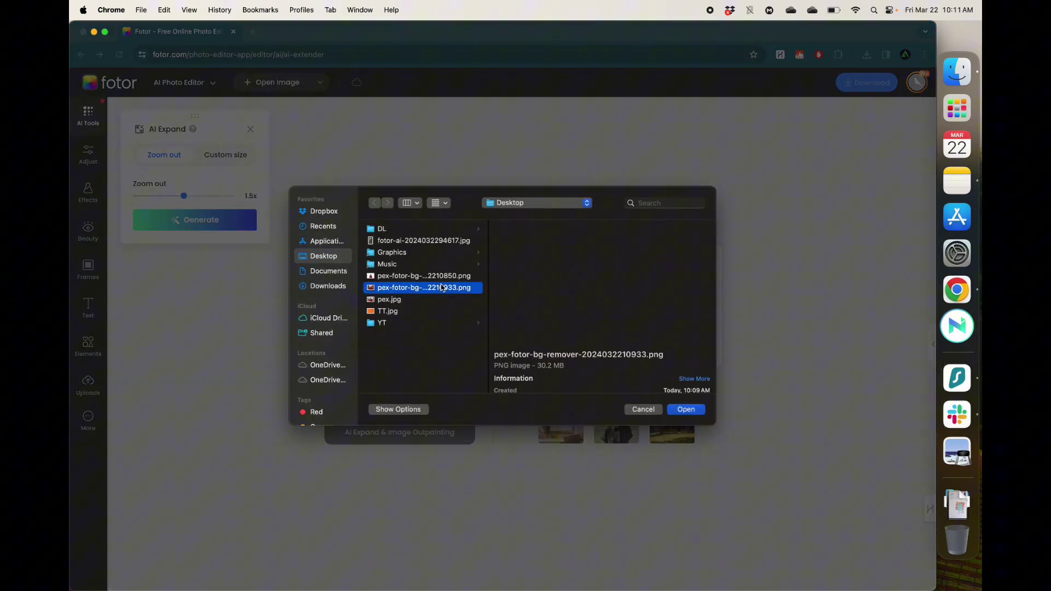
pyautogui.press('space')
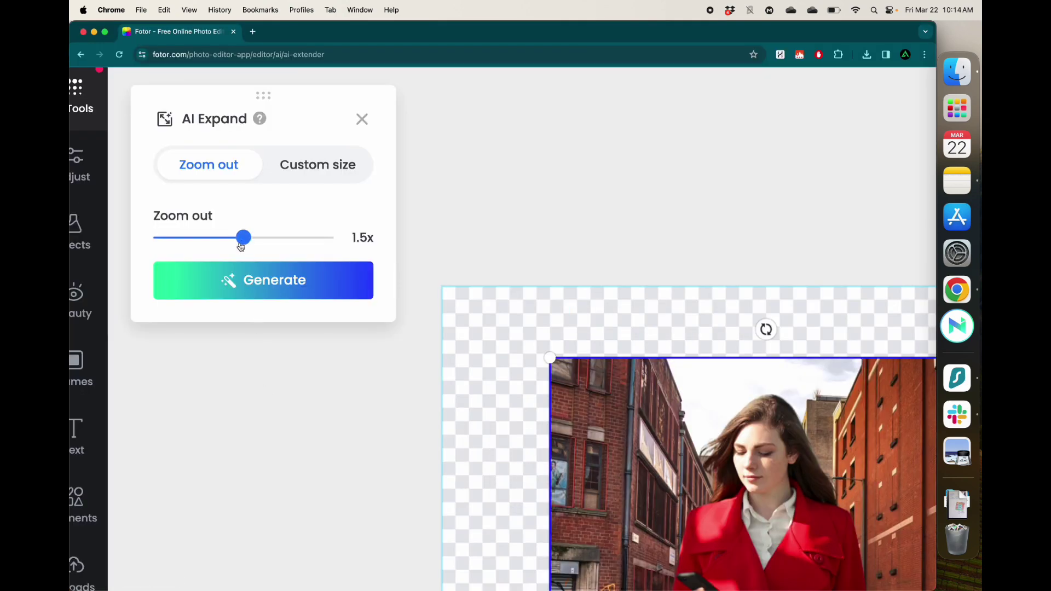
# Widen the expand margin to 2x and generate expanded versions of the photo
pyautogui.moveTo(244, 244); pyautogui.dragTo(317, 240)
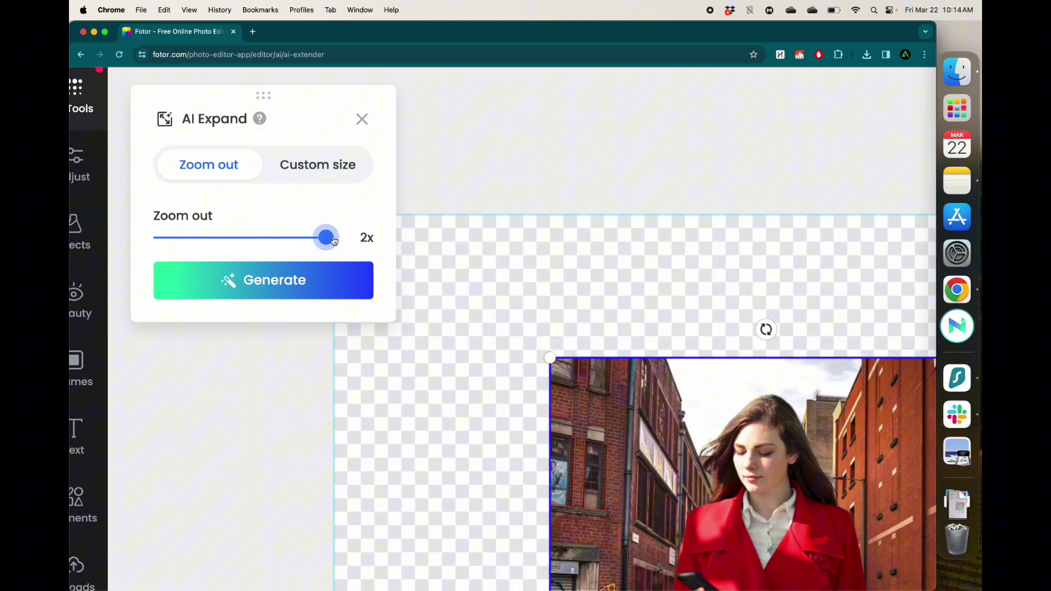
pyautogui.click(263, 279)
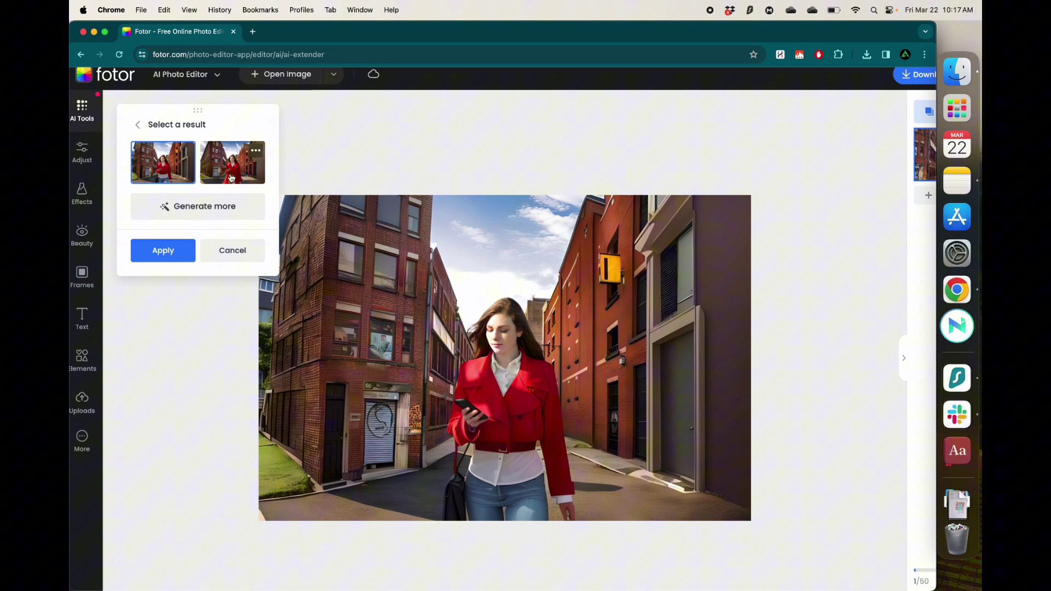
pyautogui.click(231, 178)
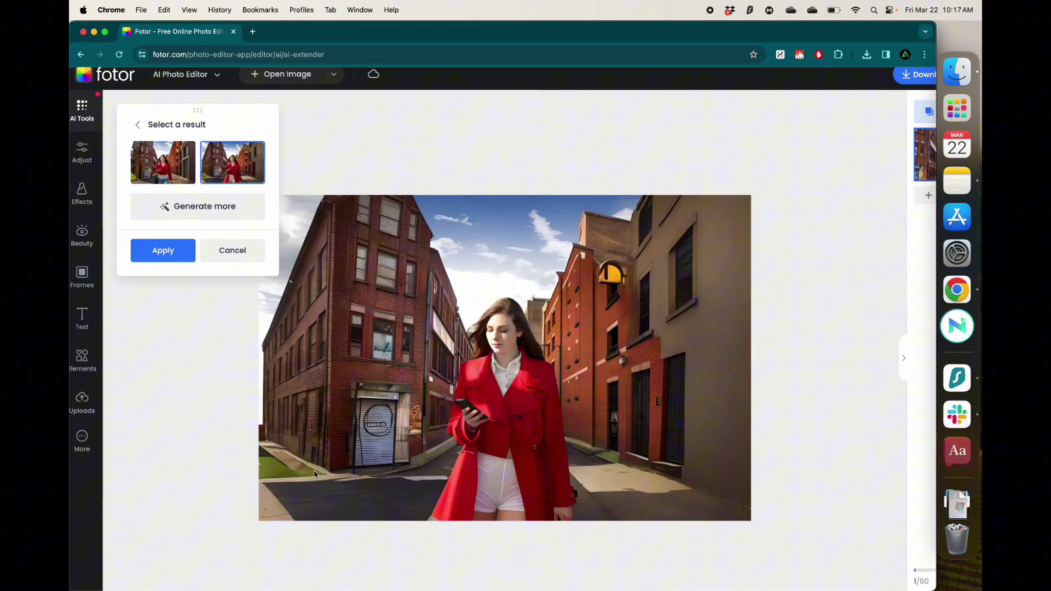
# Choose the first expanded result and download it as a PNG
pyautogui.click(167, 180)
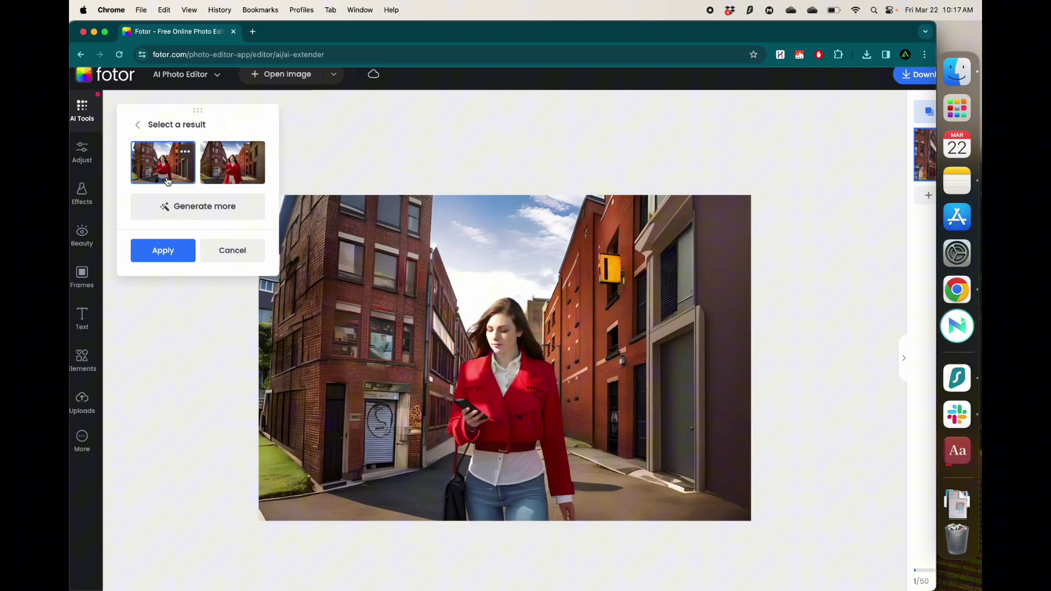
pyautogui.click(916, 77)
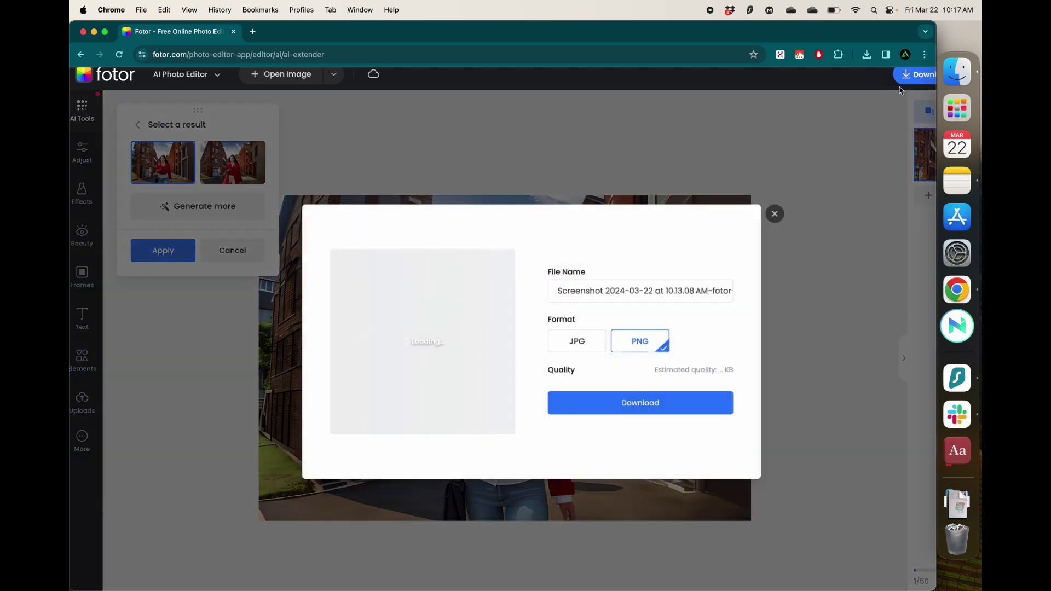
pyautogui.click(655, 411)
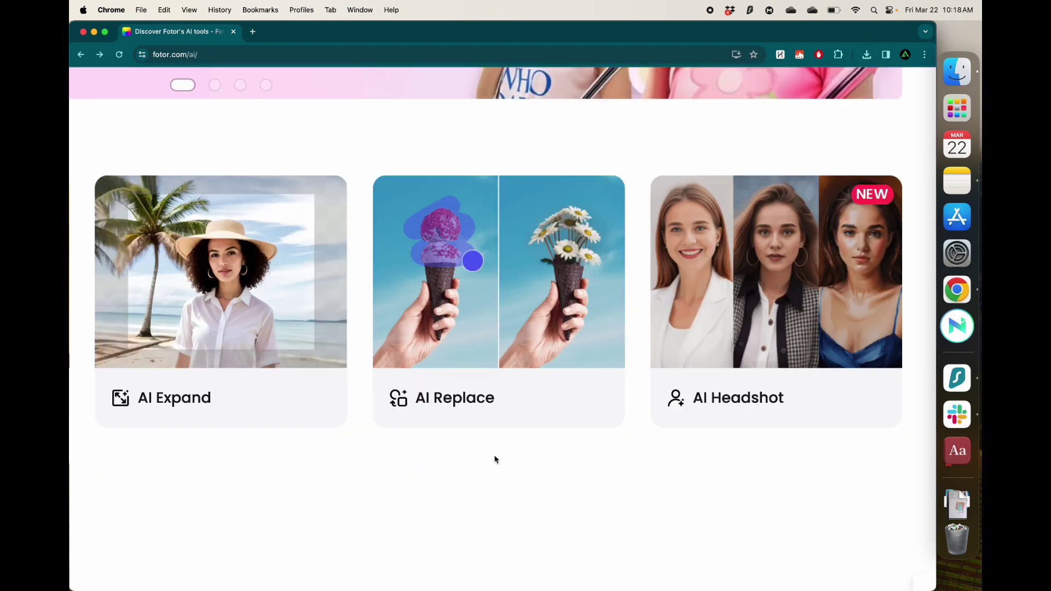
# Load the expanded street screenshot from the Desktop into AI Replace
pyautogui.click(508, 311)
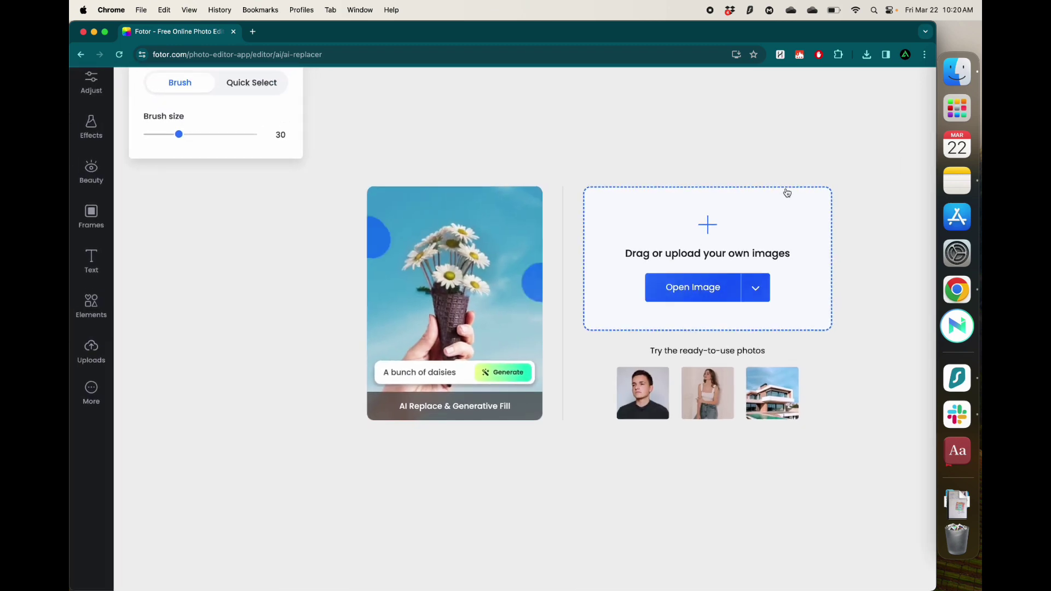
pyautogui.click(695, 287)
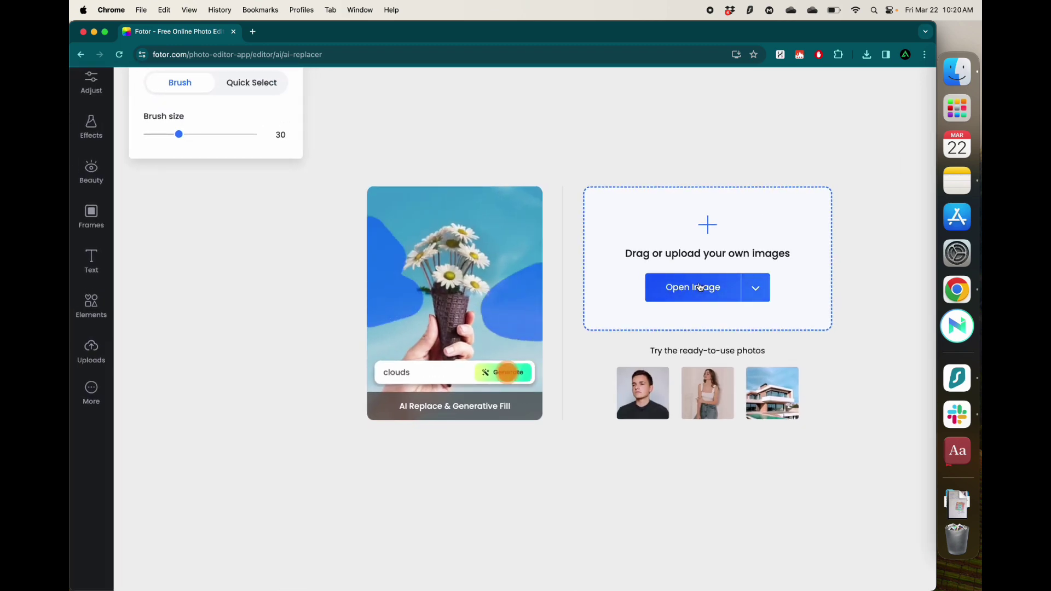
pyautogui.doubleClick(440, 324)
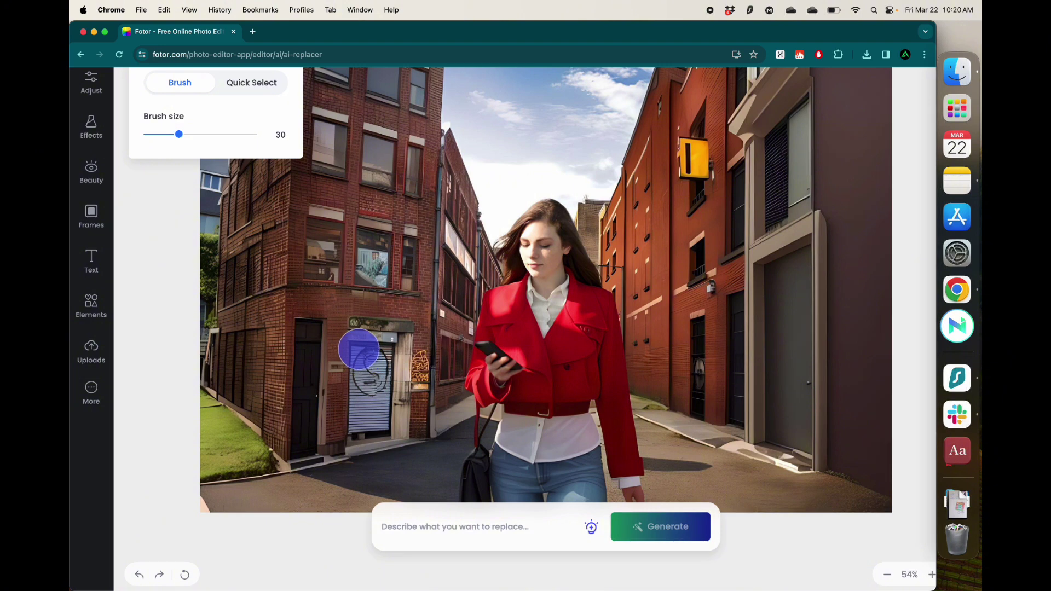
# Mask the shop shutter and generate replacements with the prompt 'An elegant door'
pyautogui.moveTo(358, 348)
pyautogui.mouseDown()
pyautogui.moveTo(385, 350)
pyautogui.moveTo(389, 372)
pyautogui.moveTo(385, 422)
pyautogui.moveTo(362, 435)
pyautogui.moveTo(357, 364)
pyautogui.moveTo(362, 433)
pyautogui.mouseUp()
pyautogui.click(468, 531)
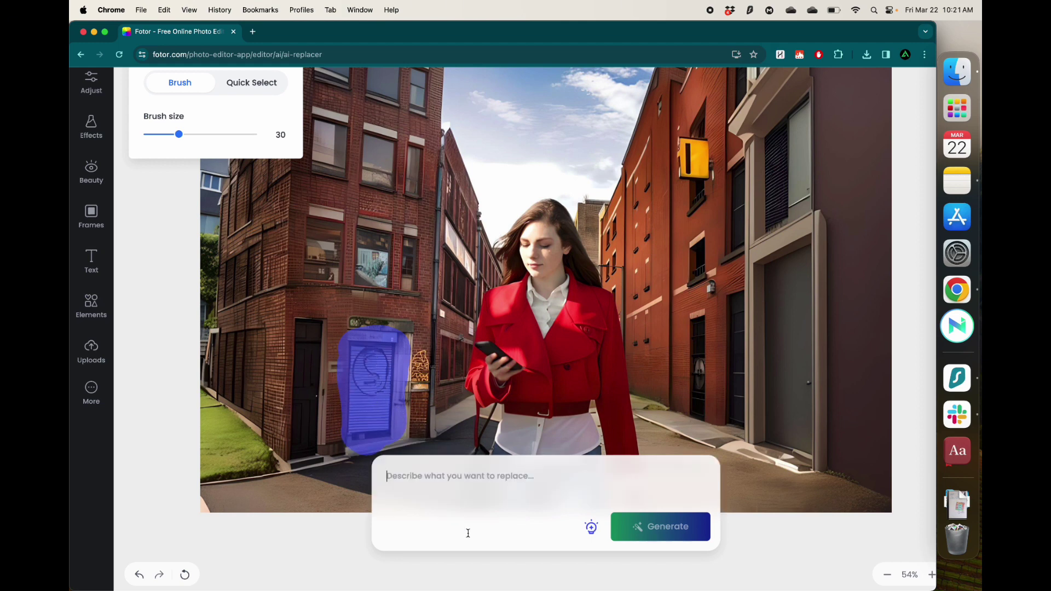
pyautogui.write('An elegant door')
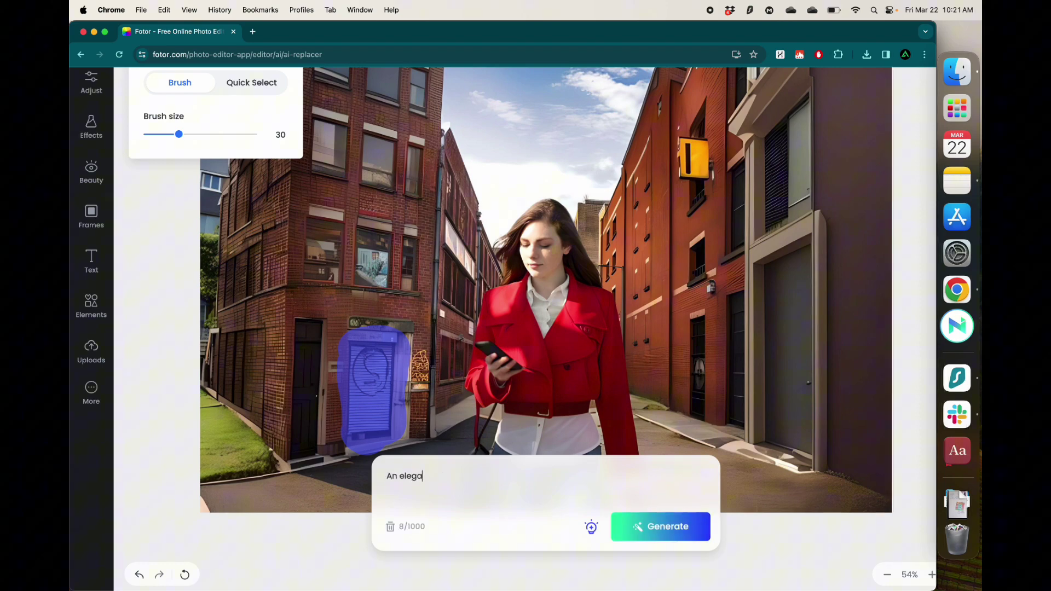
pyautogui.click(665, 528)
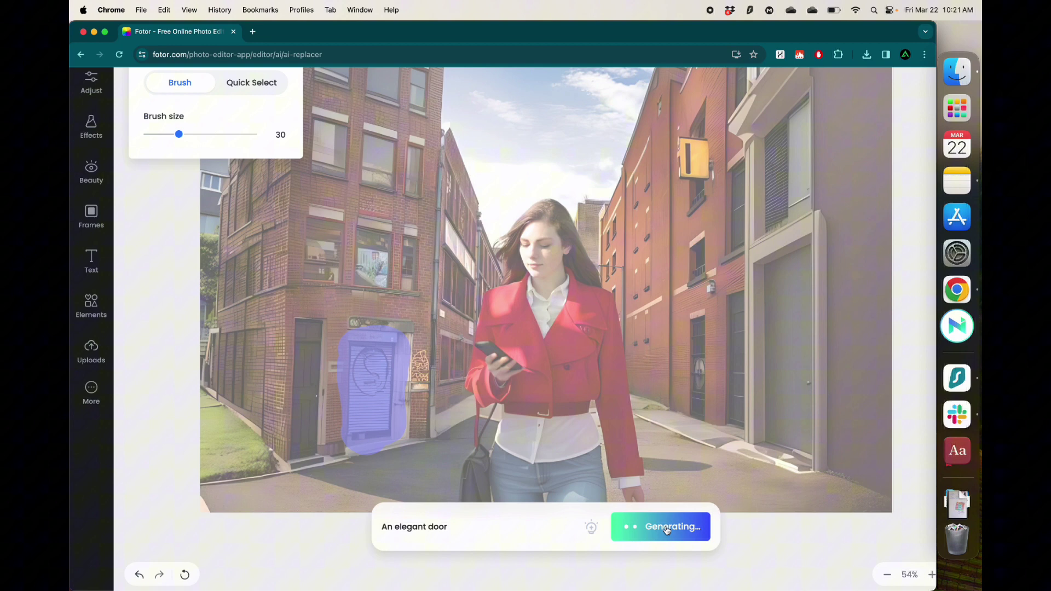
# Pick the orange wooden door result and apply it to the photo
pyautogui.scroll(5, 332, 473)
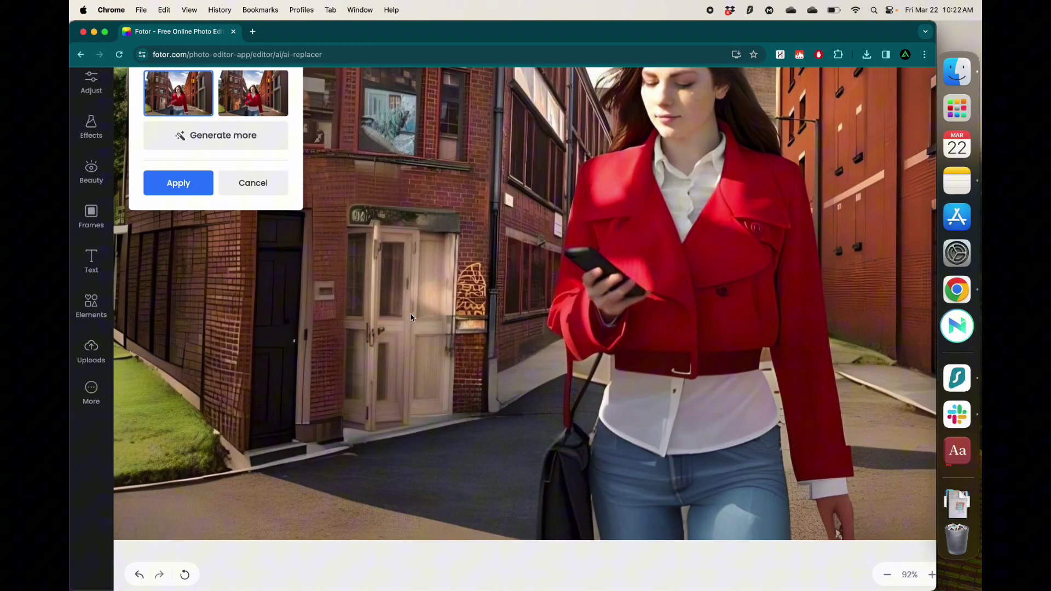
pyautogui.click(255, 108)
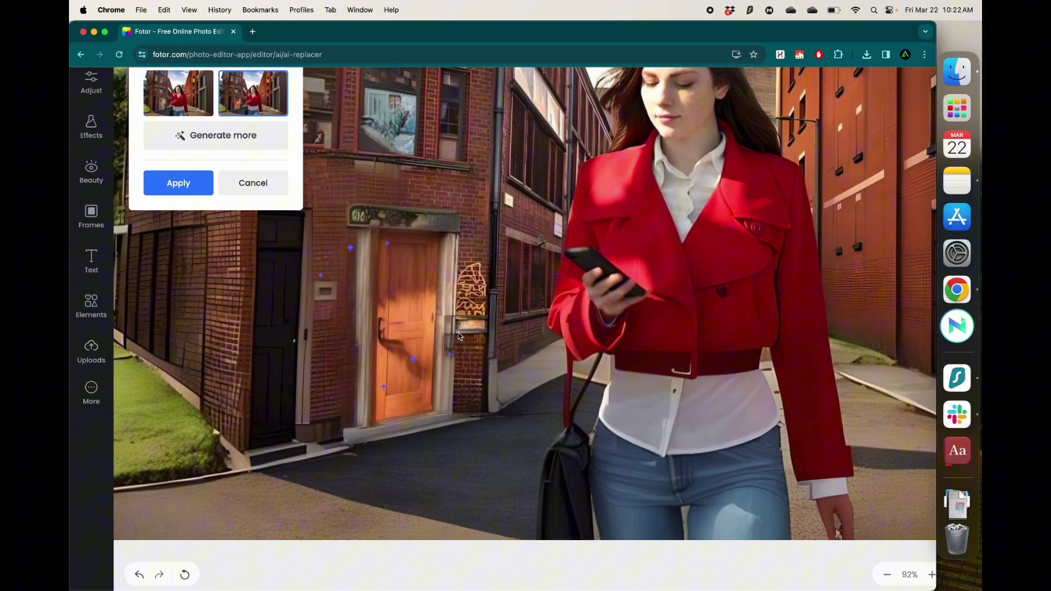
pyautogui.scroll(-5, 485, 296)
pyautogui.scroll(3, 484, 296)
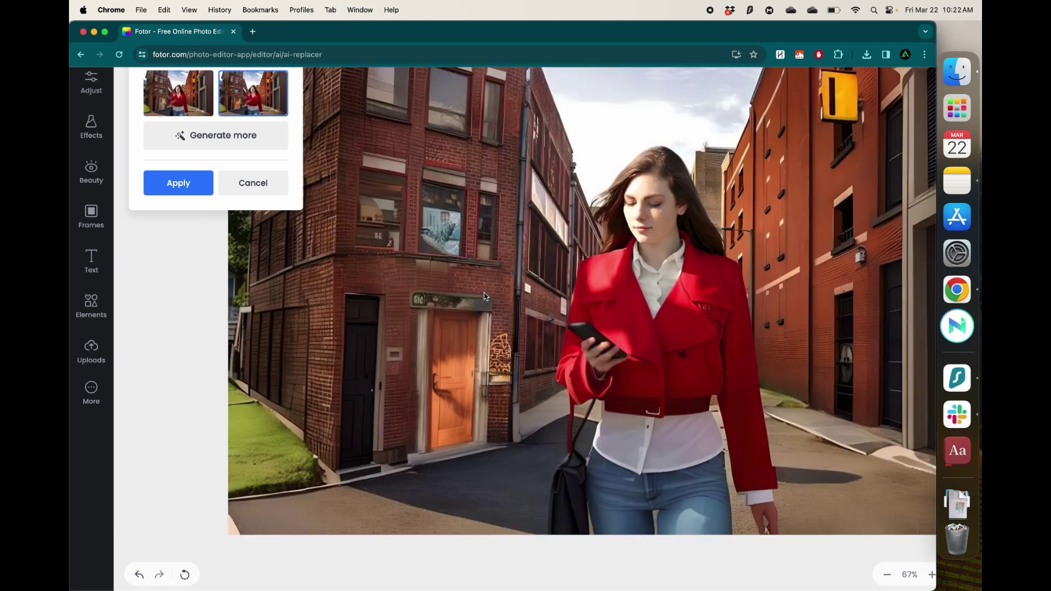
pyautogui.click(178, 185)
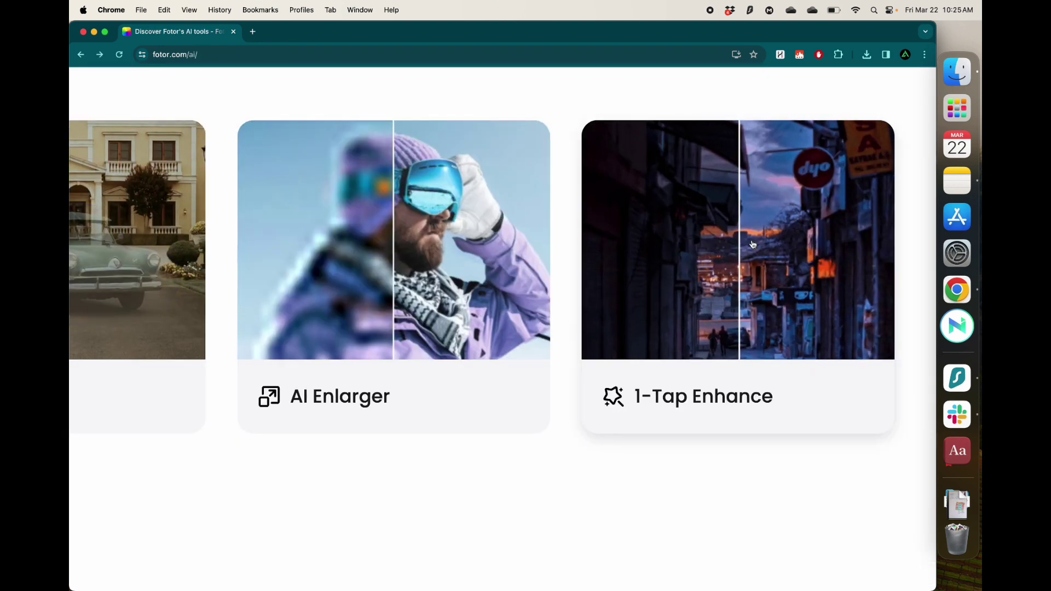
# Open pex.jpg from the Desktop in 1-Tap Enhance after previewing it at full size
pyautogui.click(721, 271)
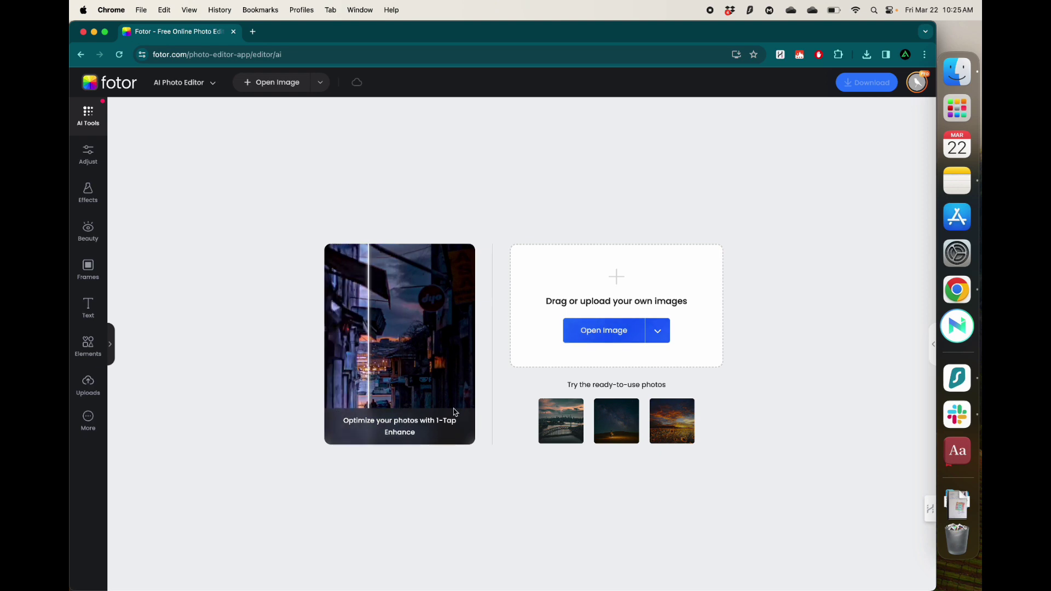
pyautogui.click(613, 334)
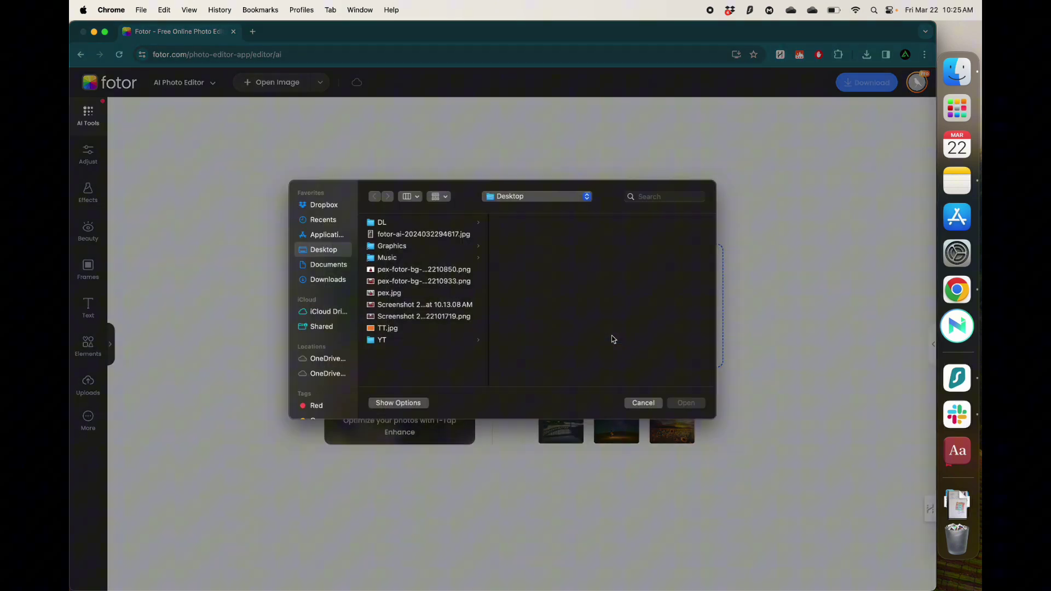
pyautogui.click(435, 301)
pyautogui.press('space')
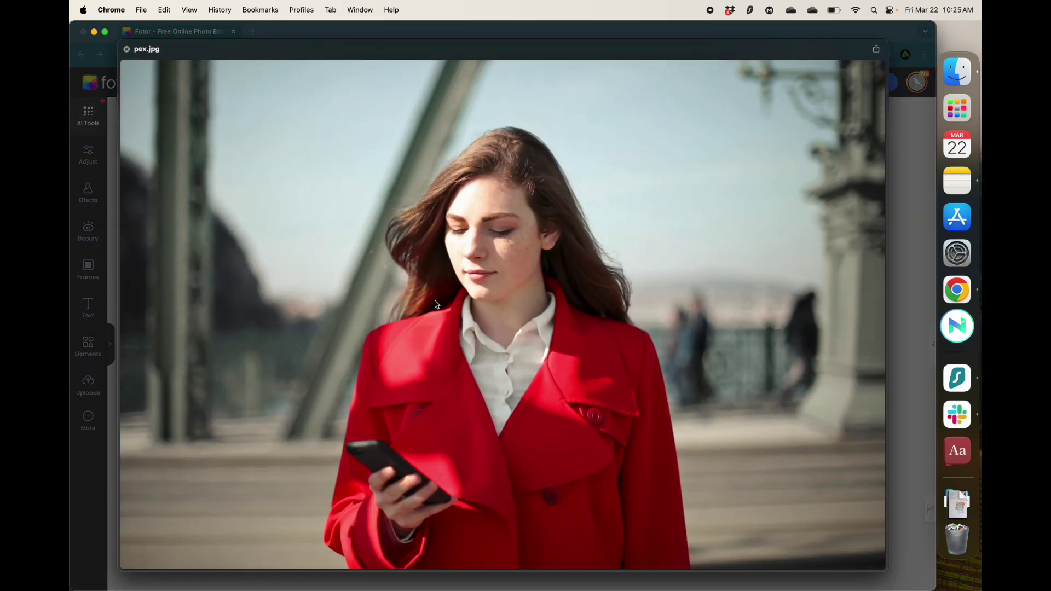
pyautogui.press('space')
pyautogui.press('Return')
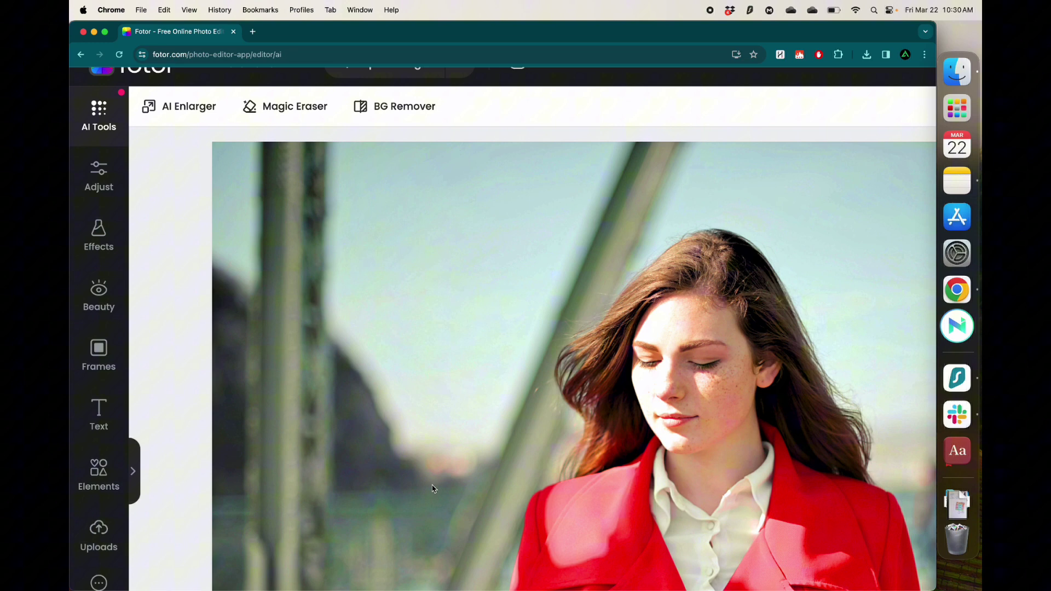
# Browse the expanded AI Tools panel, then return to the Fotor Home dashboard
pyautogui.click(134, 474)
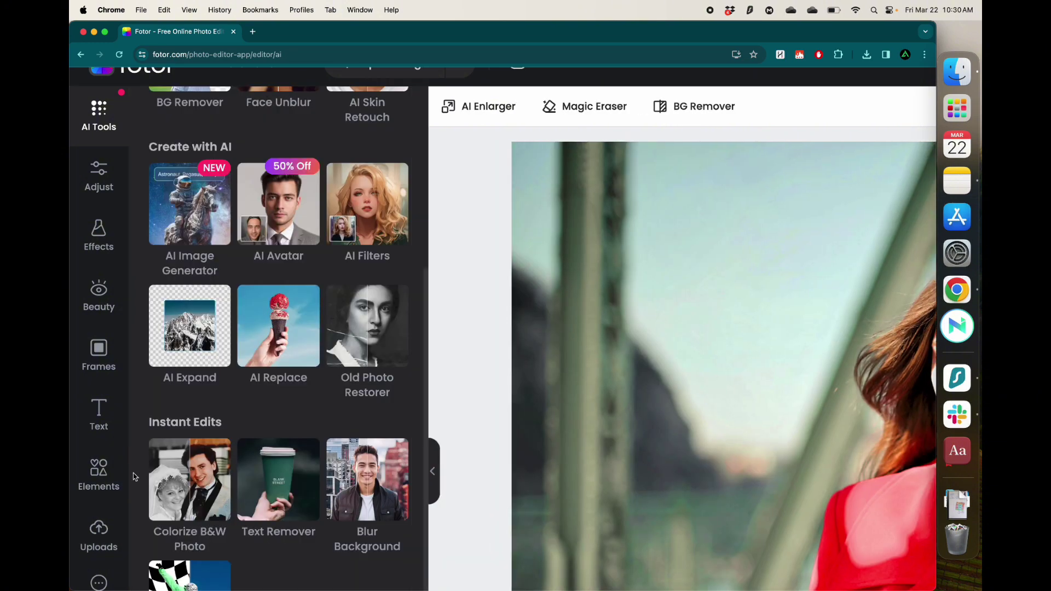
pyautogui.scroll(5, 289, 267)
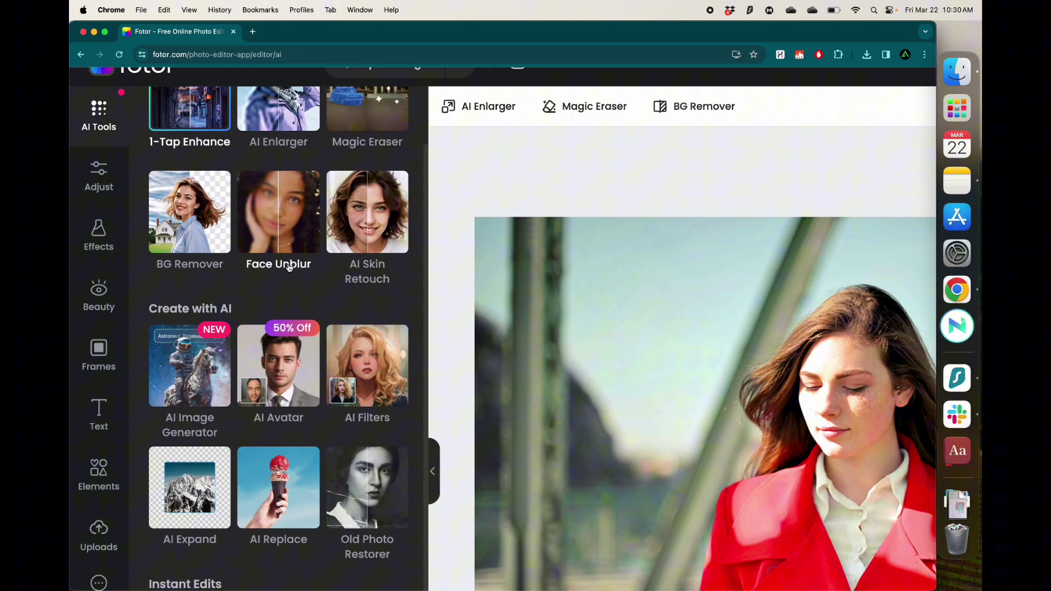
pyautogui.scroll(-5, 290, 268)
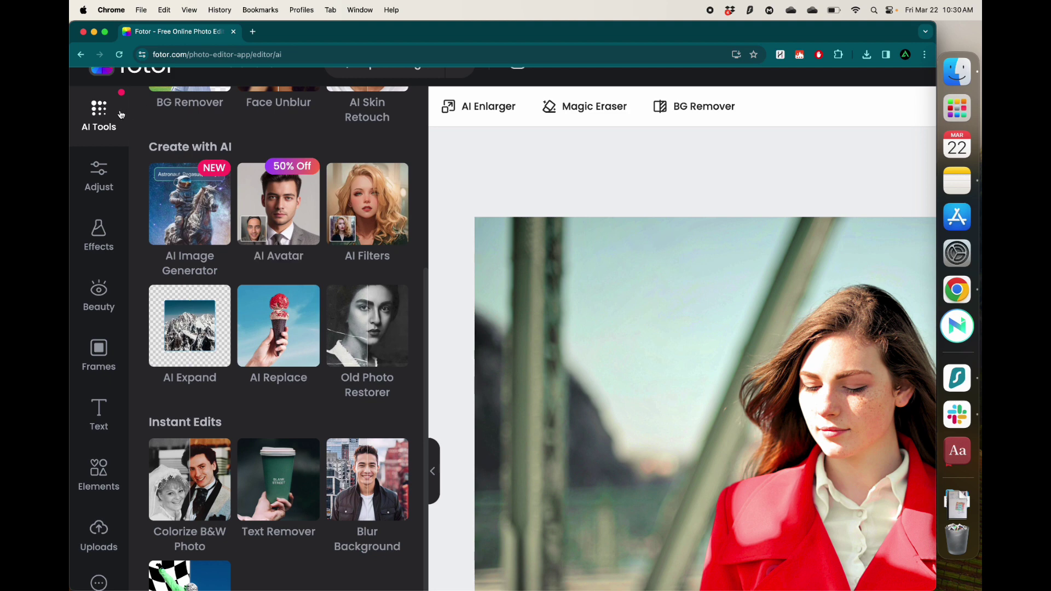
pyautogui.scroll(1, 106, 131)
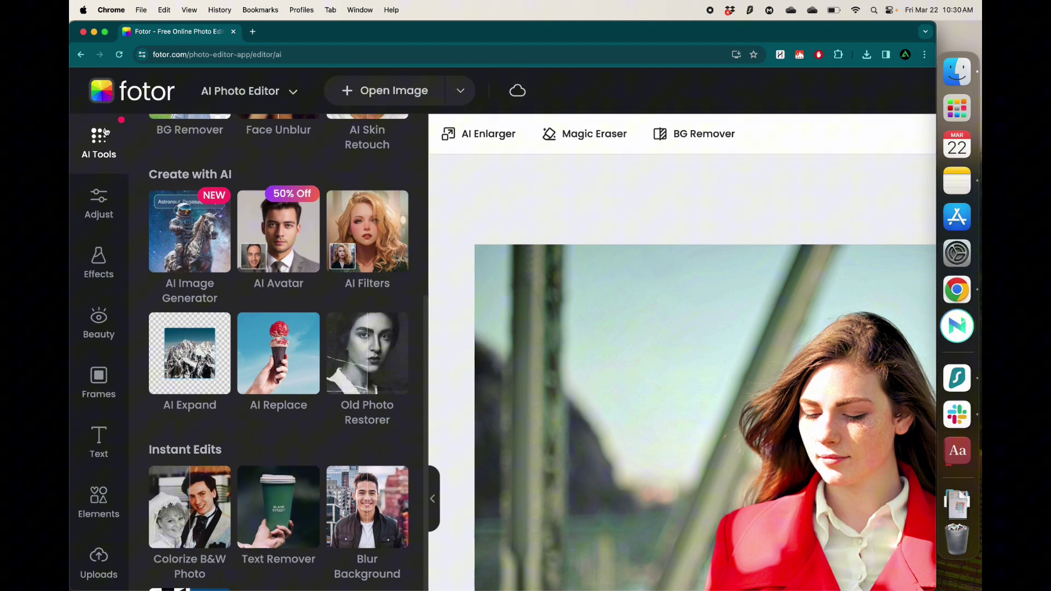
pyautogui.click(151, 85)
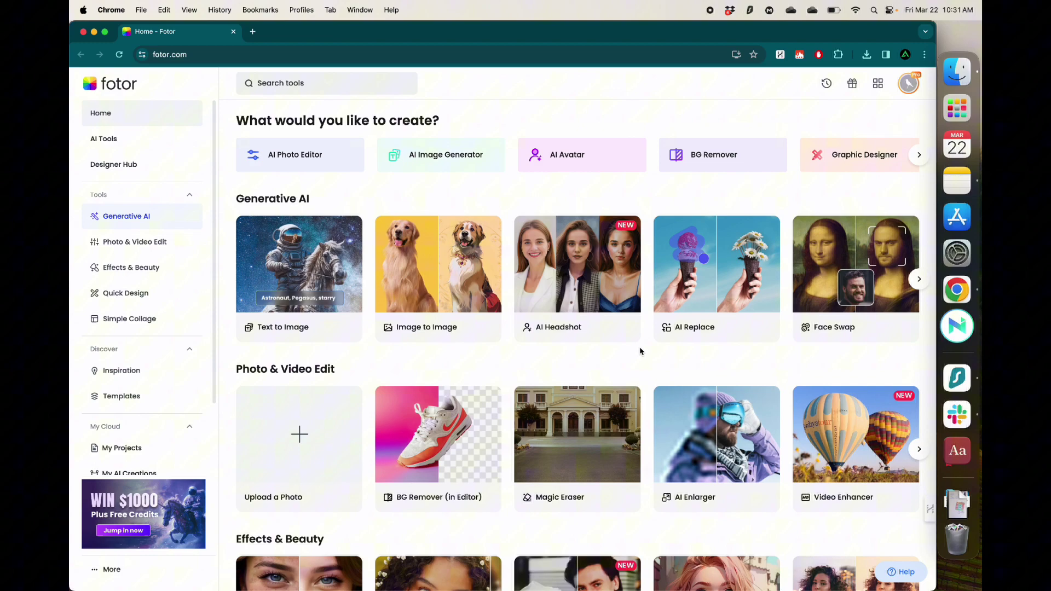
pyautogui.scroll(-10, 640, 352)
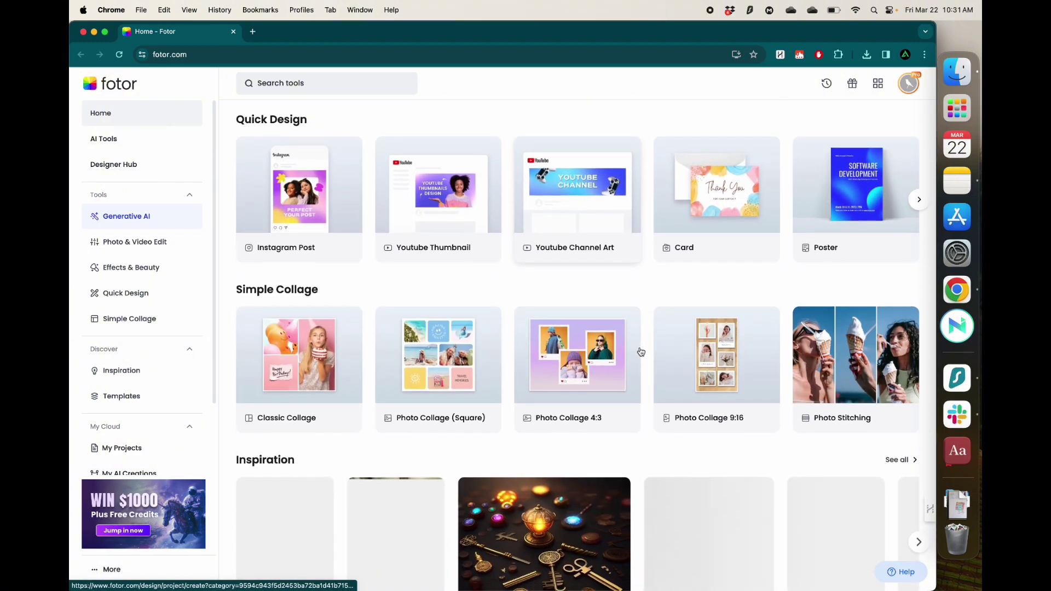
pyautogui.scroll(-1, 641, 351)
pyautogui.scroll(-7, 641, 351)
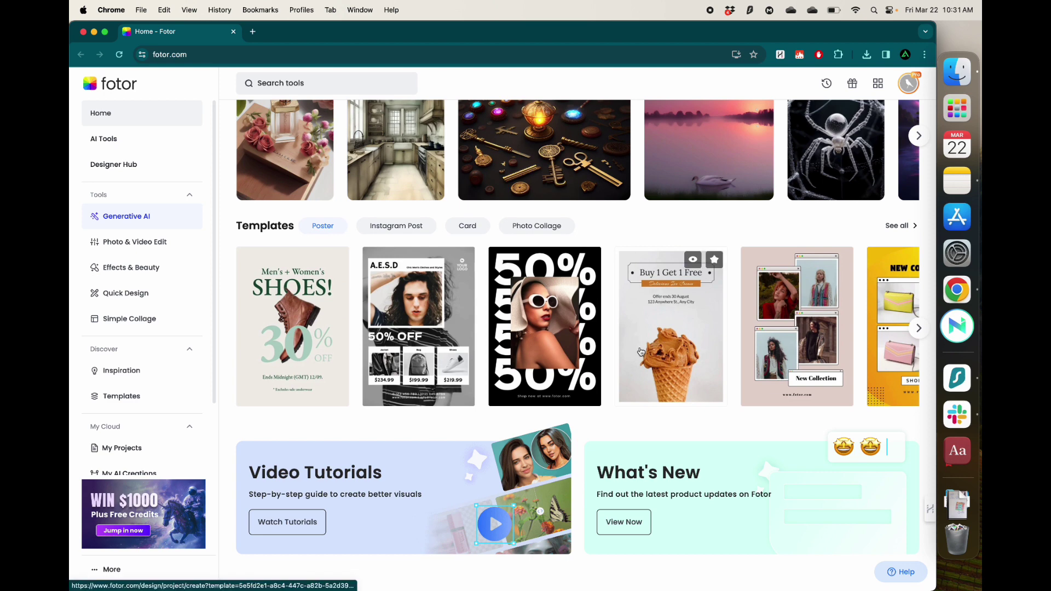
pyautogui.scroll(1, 739, 309)
pyautogui.scroll(3, 739, 309)
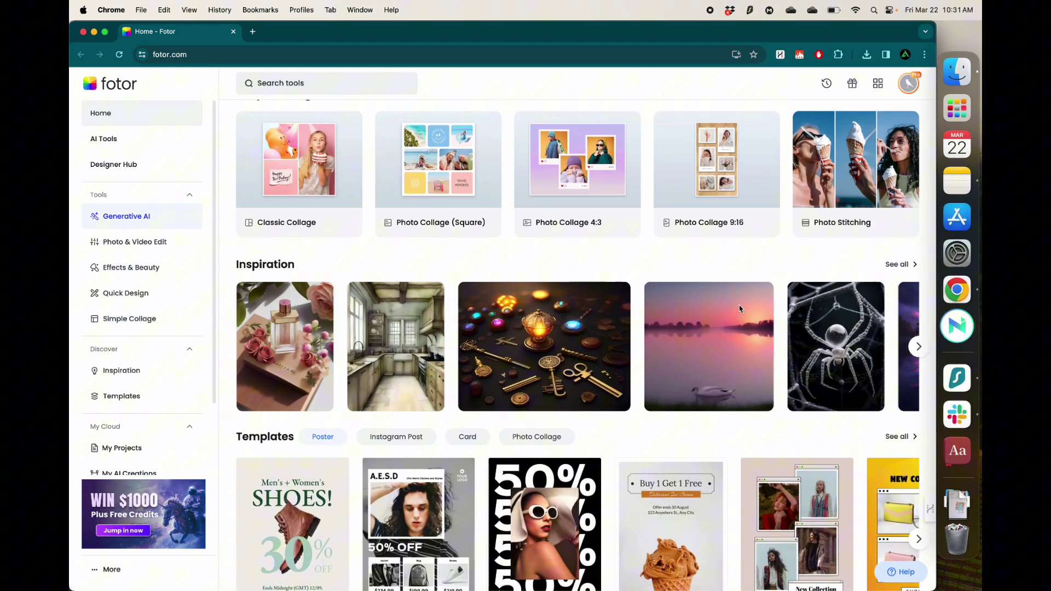